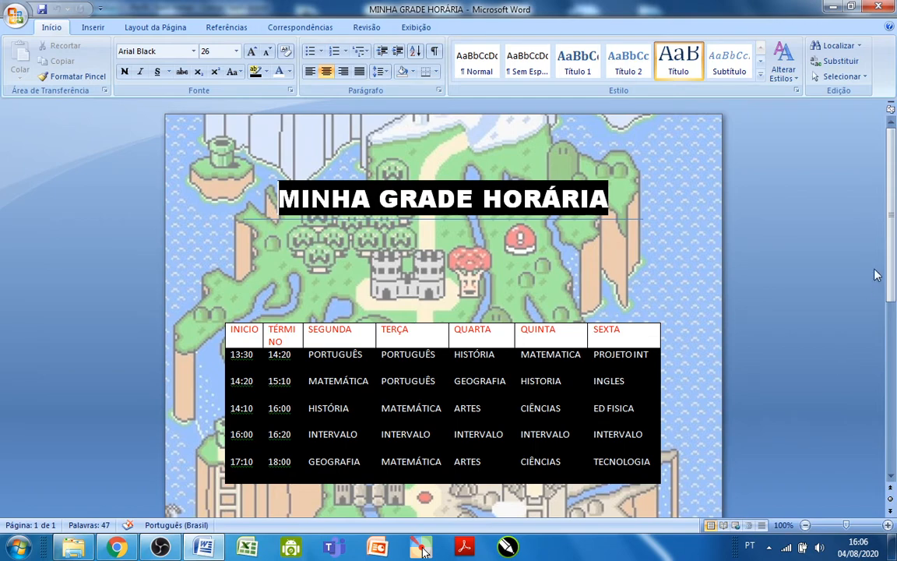
mouse_move(894, 226)
left_mouse_down()
mouse_move(894, 381)
mouse_move(895, 231)
left_mouse_up()
mouse_move(891, 198)
left_mouse_down()
mouse_move(894, 371)
mouse_move(895, 210)
left_mouse_up()
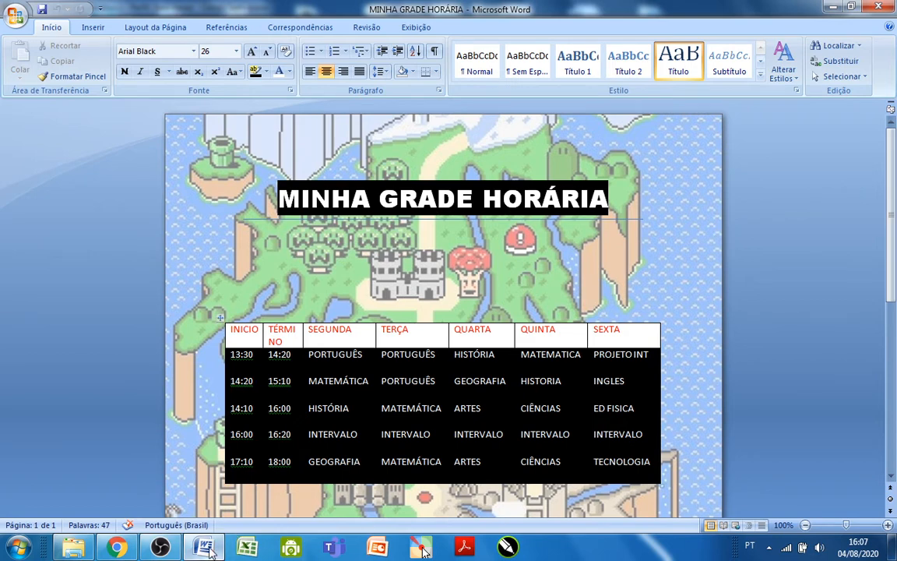
mouse_move(210, 551)
mouse_move(892, 180)
left_mouse_down()
mouse_move(896, 353)
mouse_move(896, 163)
left_mouse_up()
Switch to Chrome and search Google Images for "FUNDO MAPA SUPERMARIO".
left_click(115, 546)
left_click(119, 14)
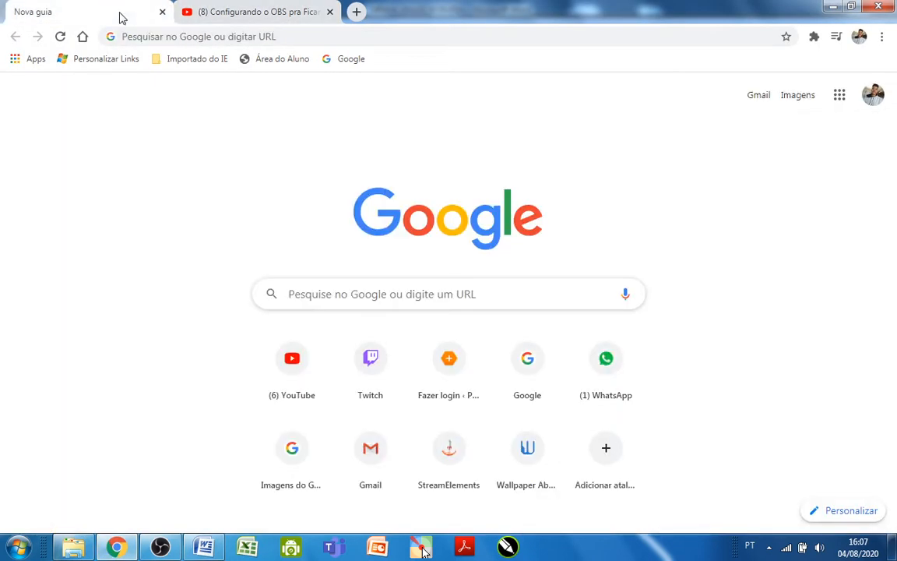
left_click(447, 289)
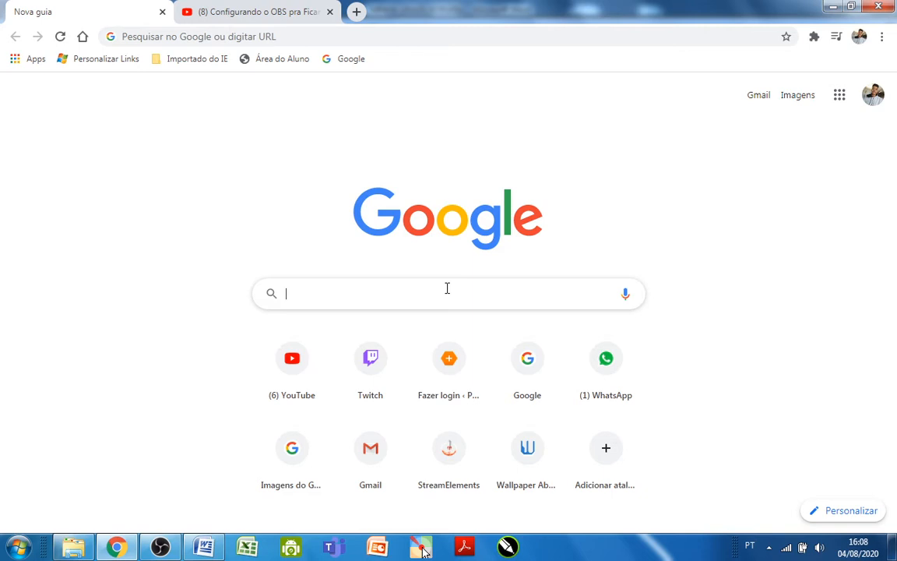
type("fundo MAPA SUPERMARIO")
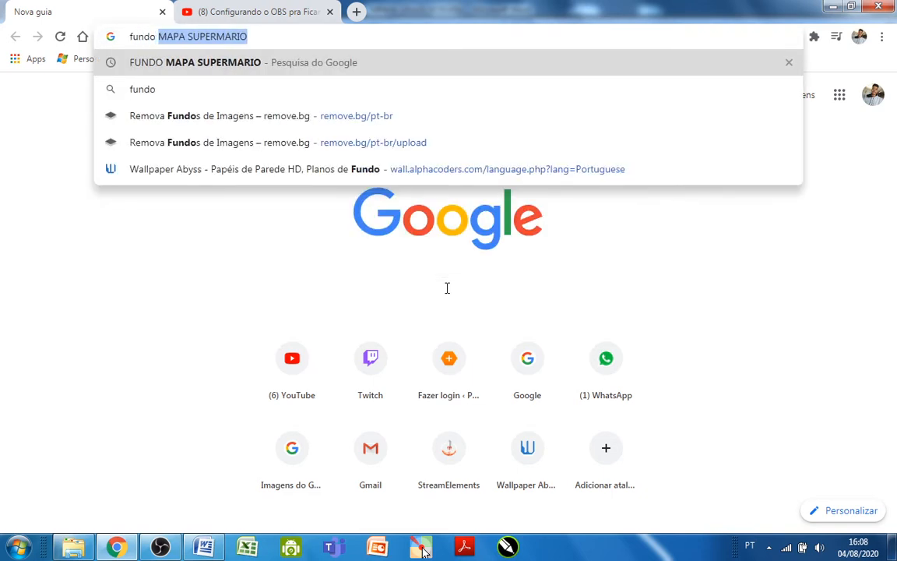
left_click(284, 62)
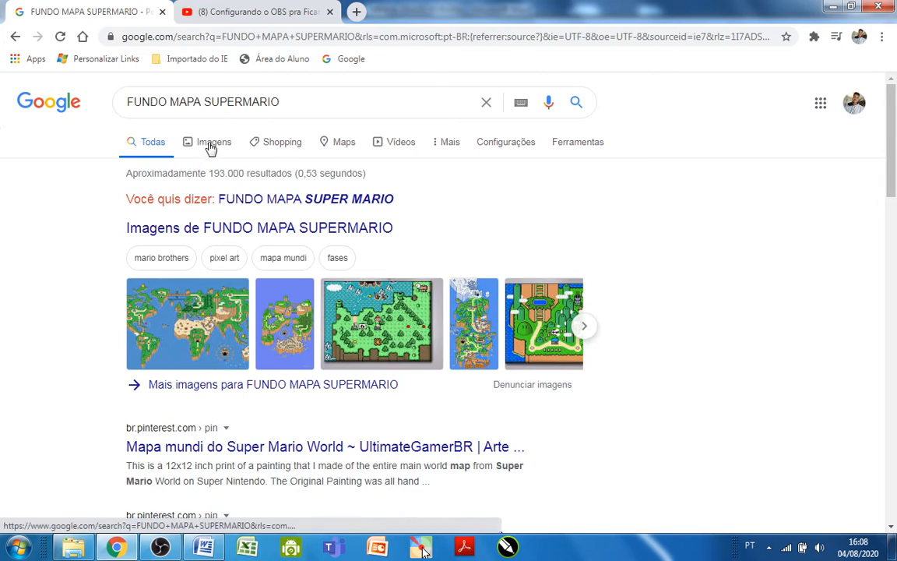
left_click(215, 146)
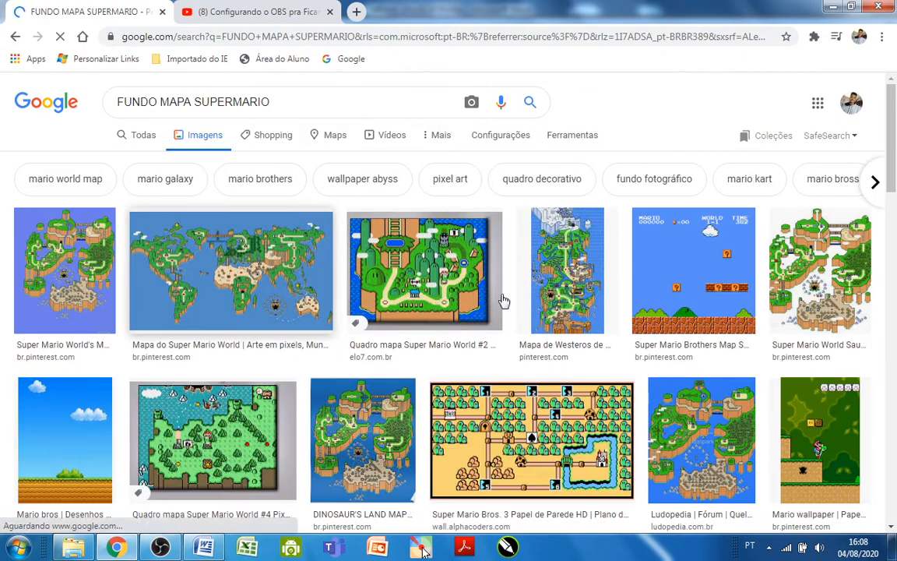
Browse the Super Mario map image results and open the preview of the tall "Mapa de Westeros" picture from Pinterest.
scroll(723, 337, "down", 5)
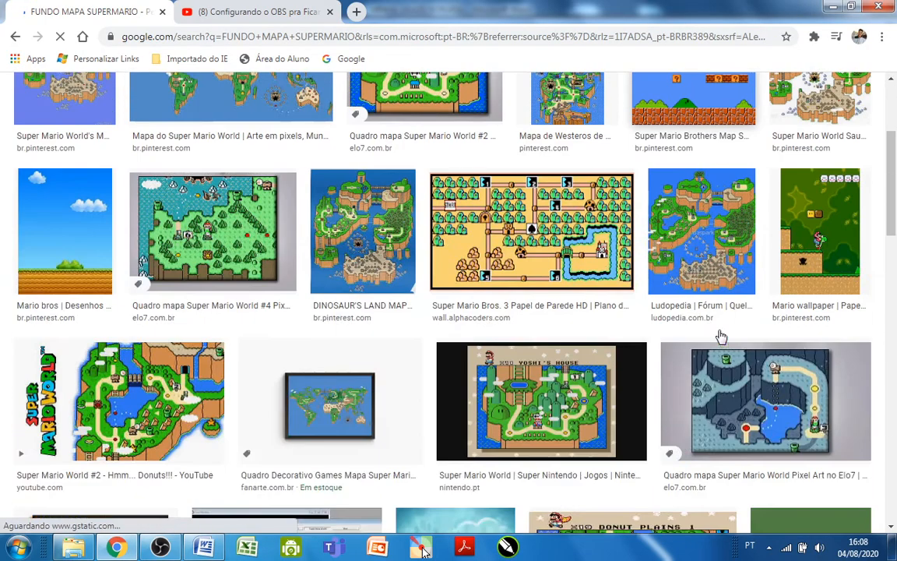
scroll(723, 331, "down", 2)
scroll(605, 293, "up", 4)
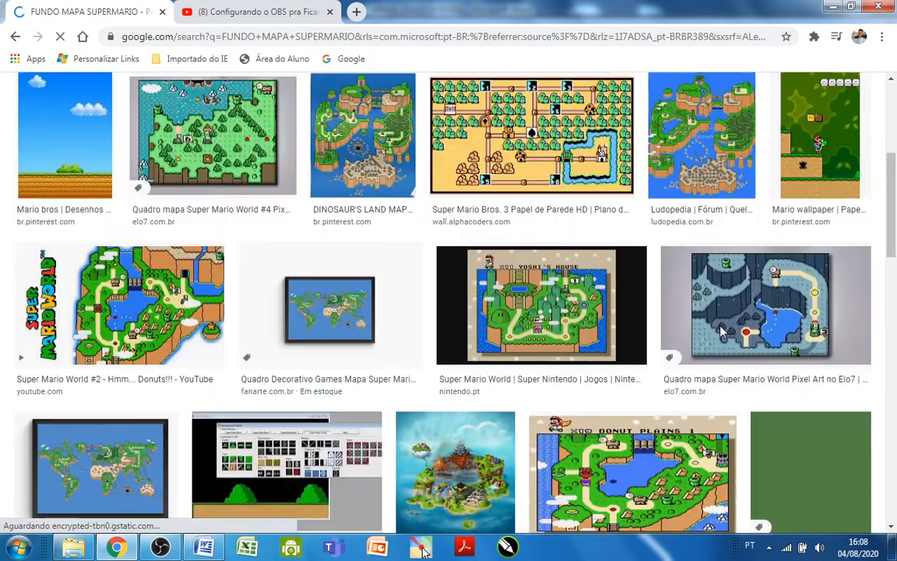
scroll(605, 293, "down", 10)
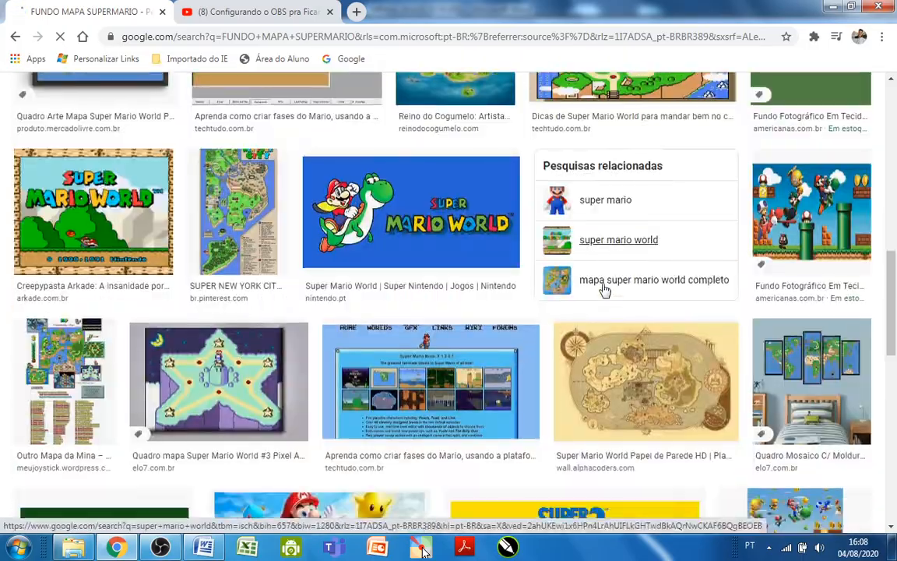
scroll(605, 290, "down", 3)
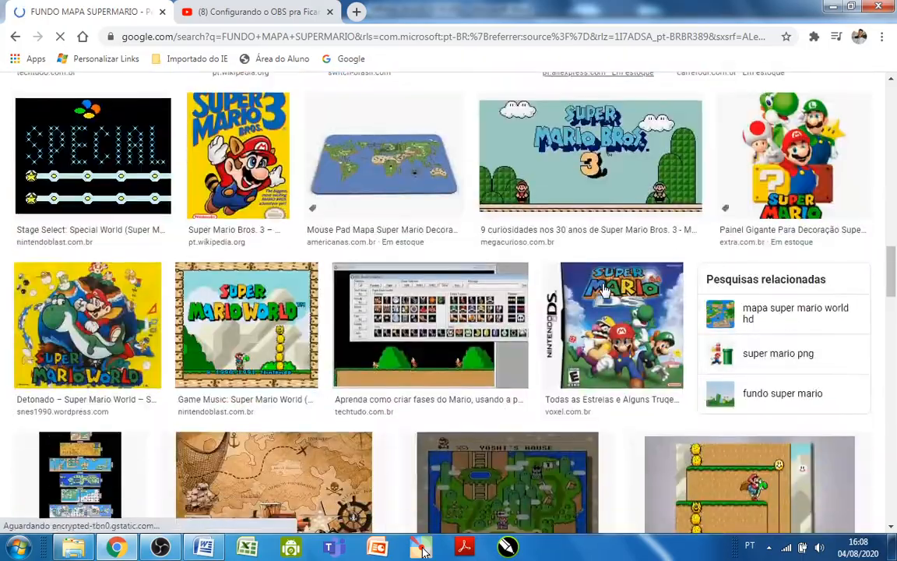
scroll(605, 290, "up", 8)
scroll(606, 290, "up", 7)
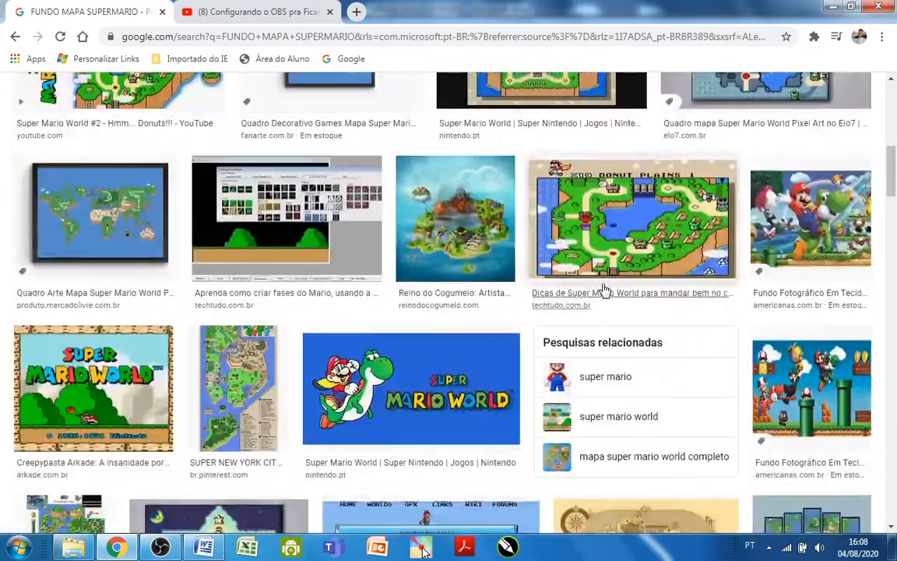
scroll(605, 290, "up", 2)
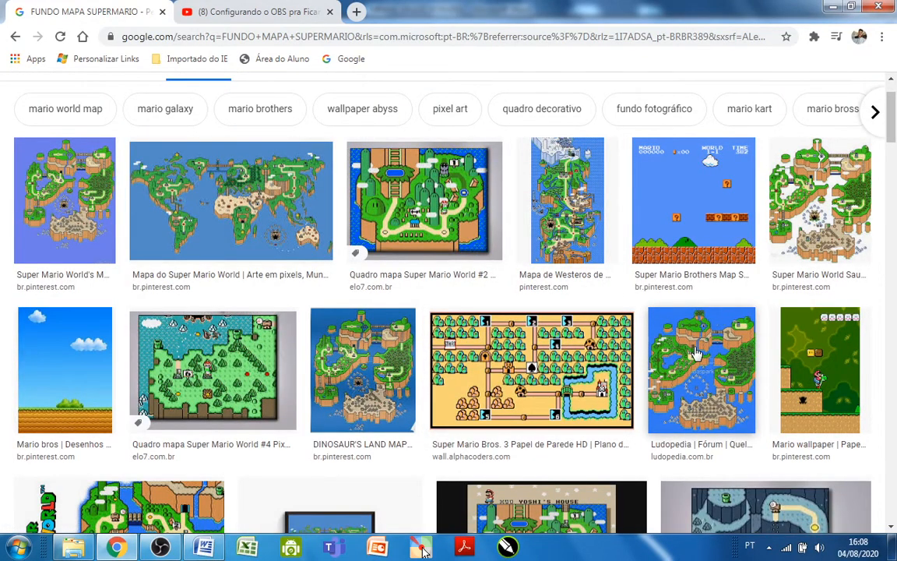
left_click(579, 227)
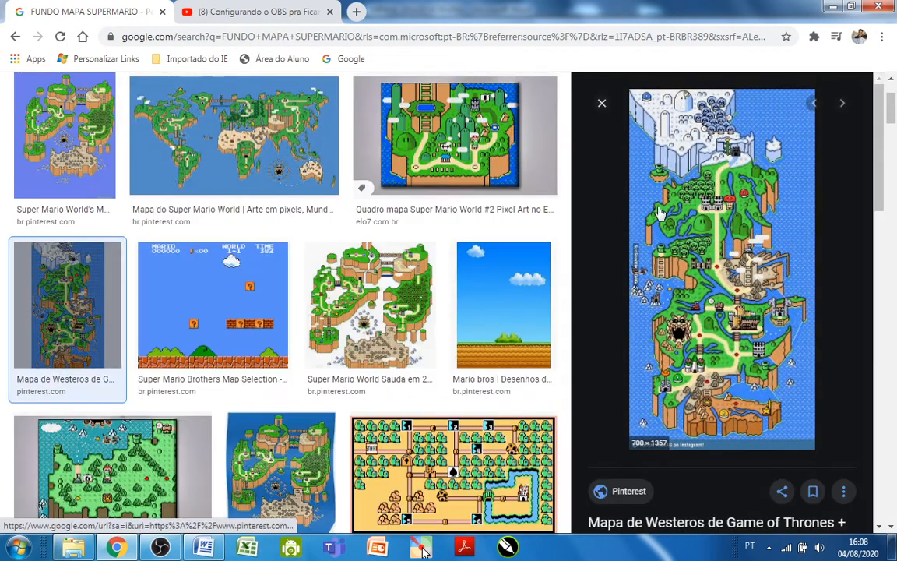
Save the previewed map image as a JPEG in Área de Trabalho under its suggested name and close the extra Pinterest page.
right_click(678, 269)
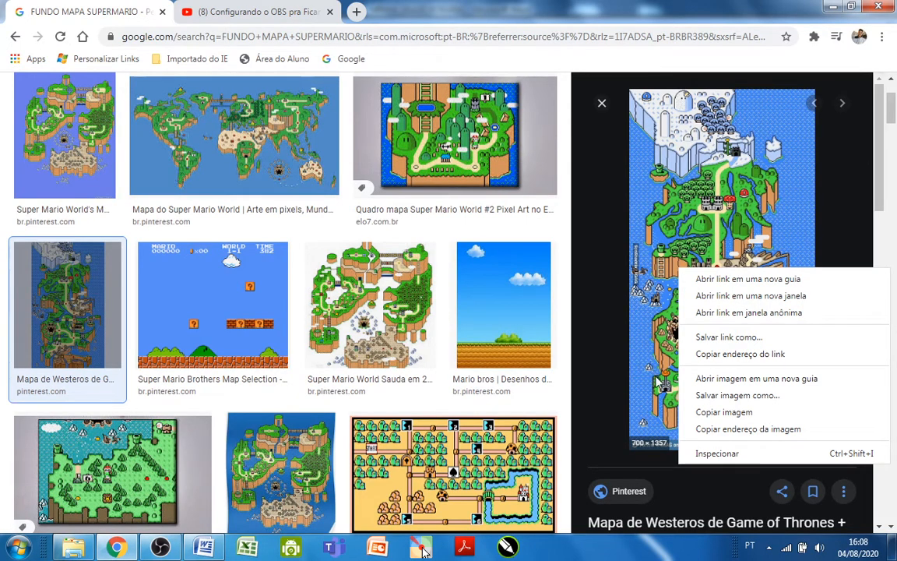
left_click(765, 396)
left_click(765, 395)
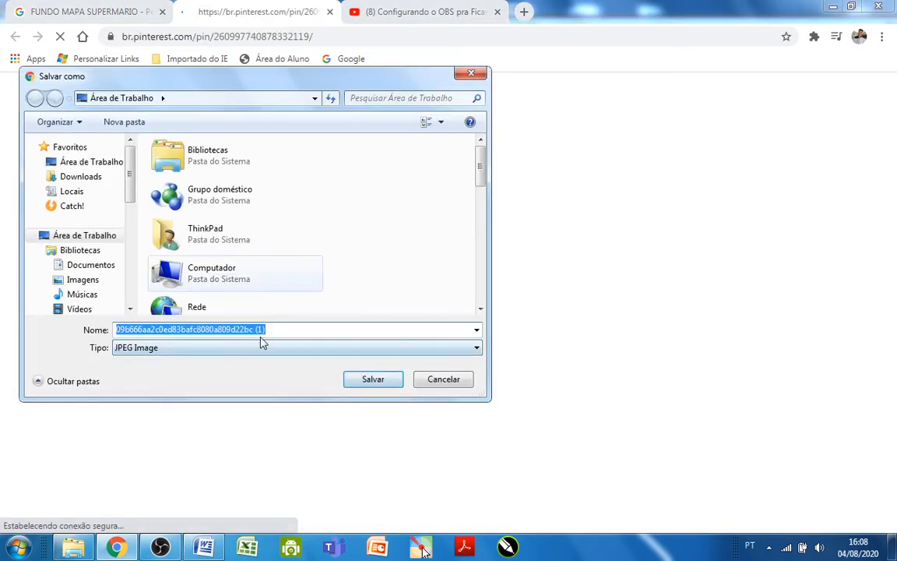
left_click_drag(193, 78, 232, 26)
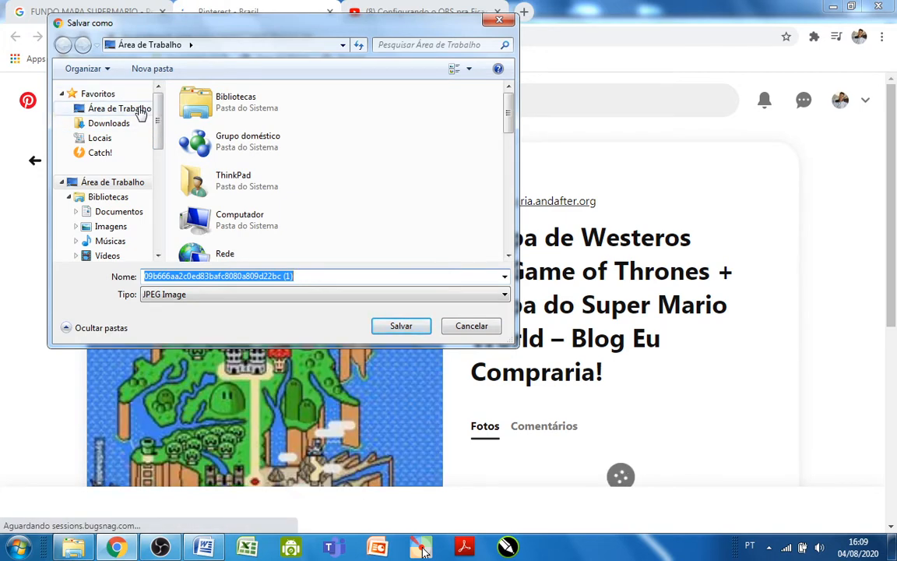
left_click(137, 110)
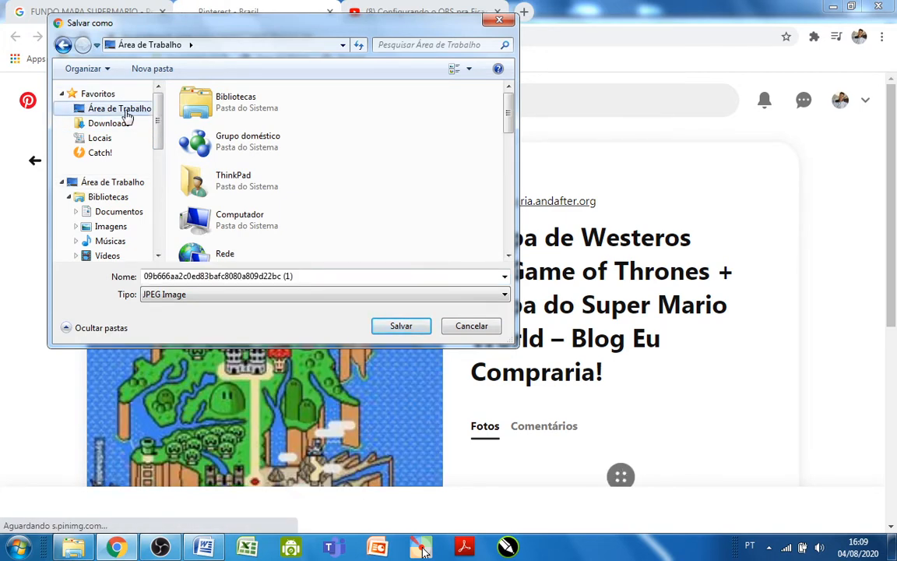
left_click(400, 326)
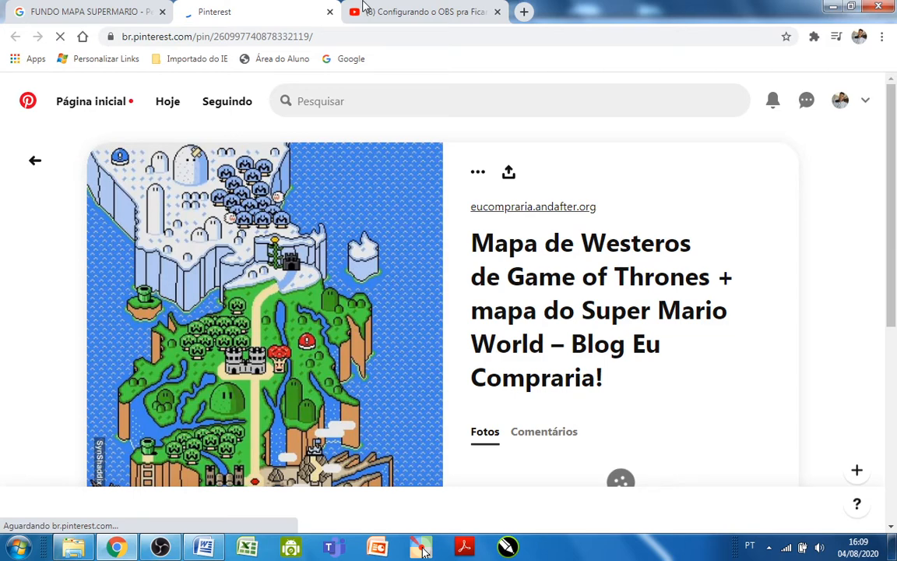
left_click(330, 12)
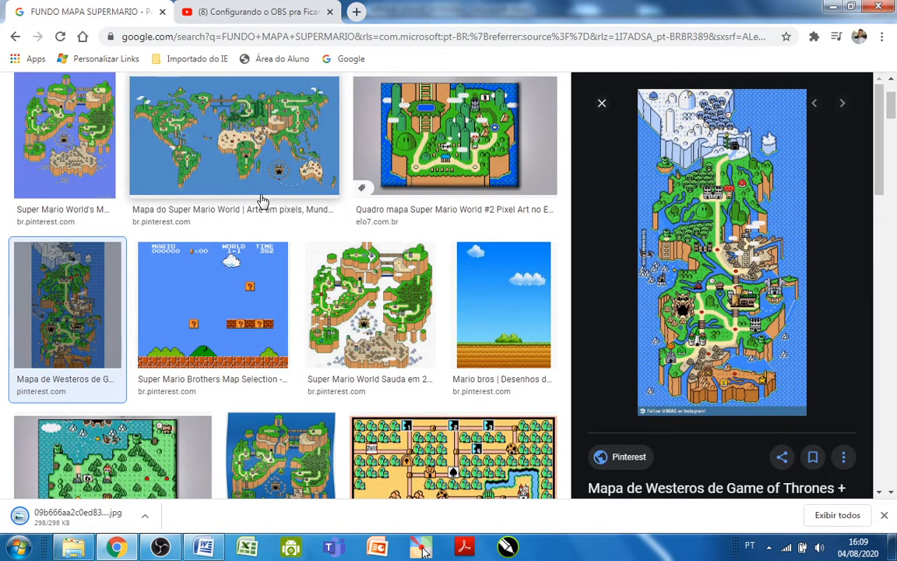
Switch to Word, close the finished MINHA GRADE HORÁRIA document and restart Word with a blank document.
left_click(217, 551)
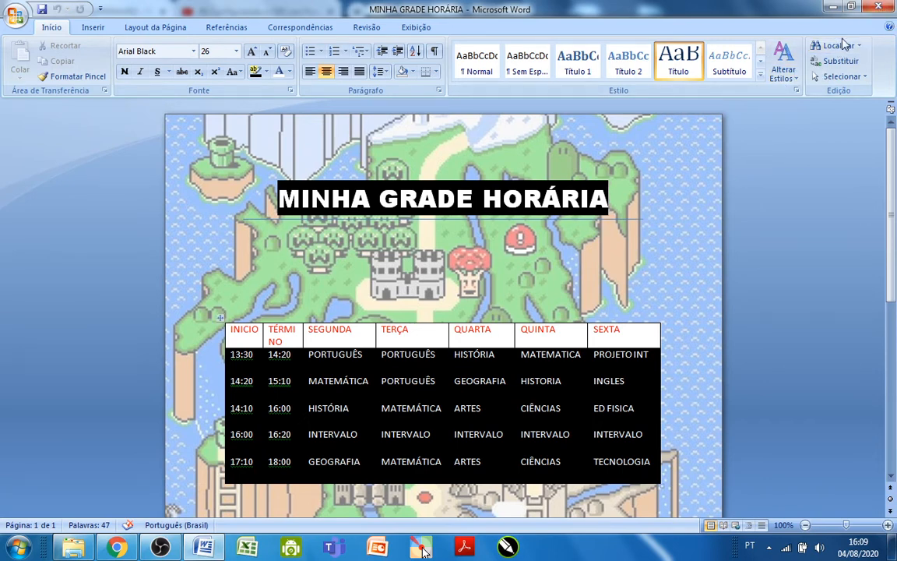
left_click(869, 4)
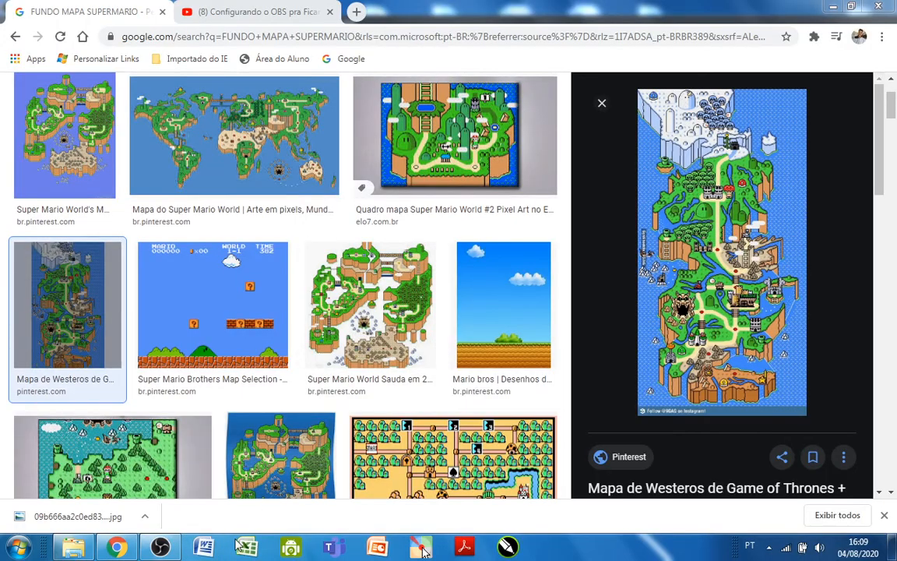
left_click(200, 548)
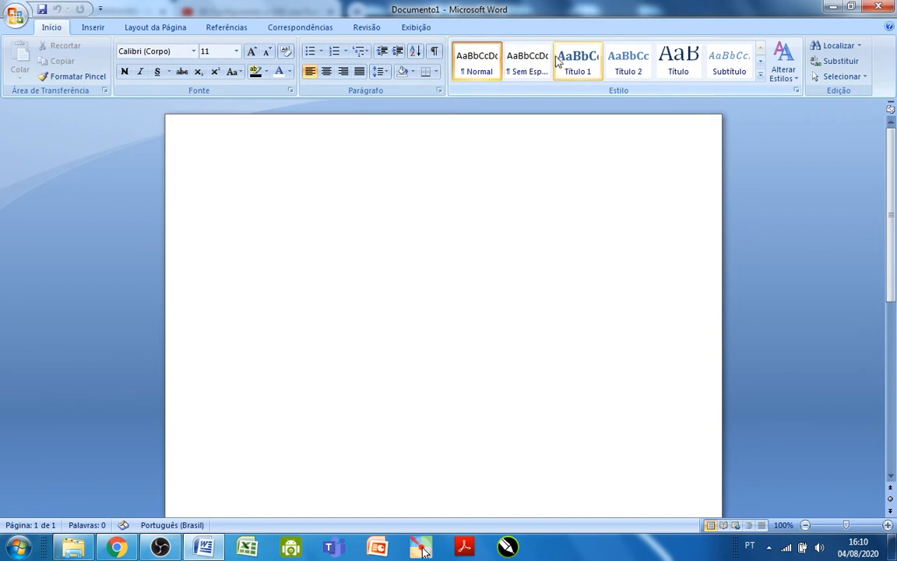
Apply the Título style to the first line and write the heading "MINHA GRADE HORÁRIA" in capitals.
left_click(761, 75)
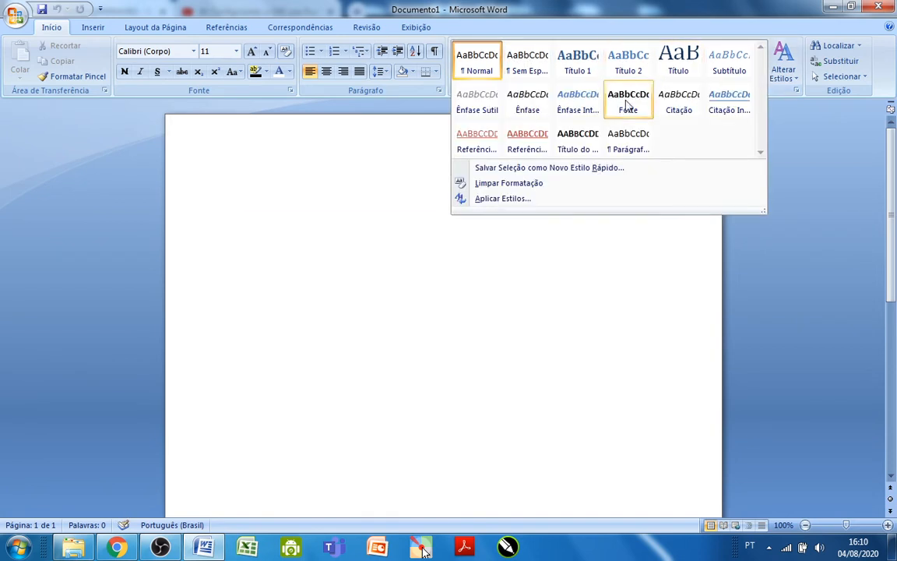
left_click(666, 59)
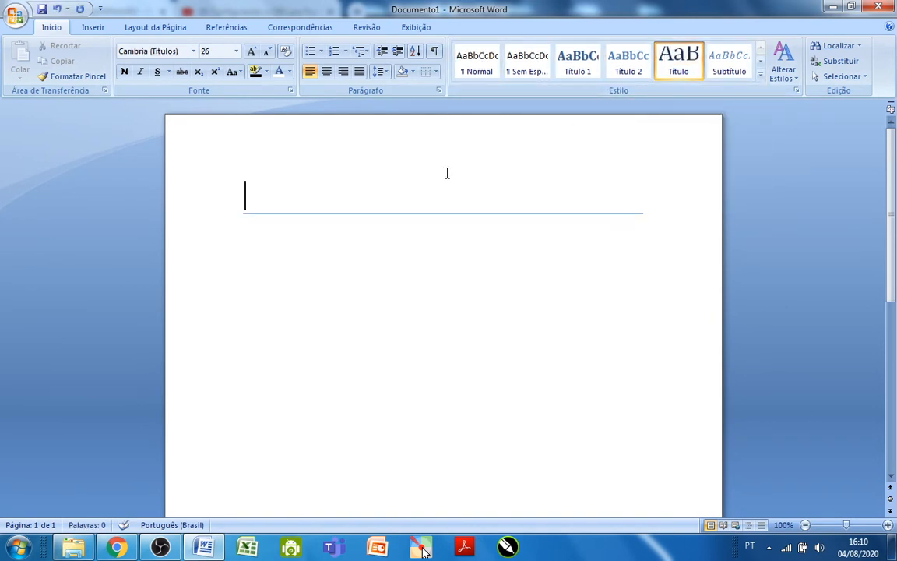
type("minh")
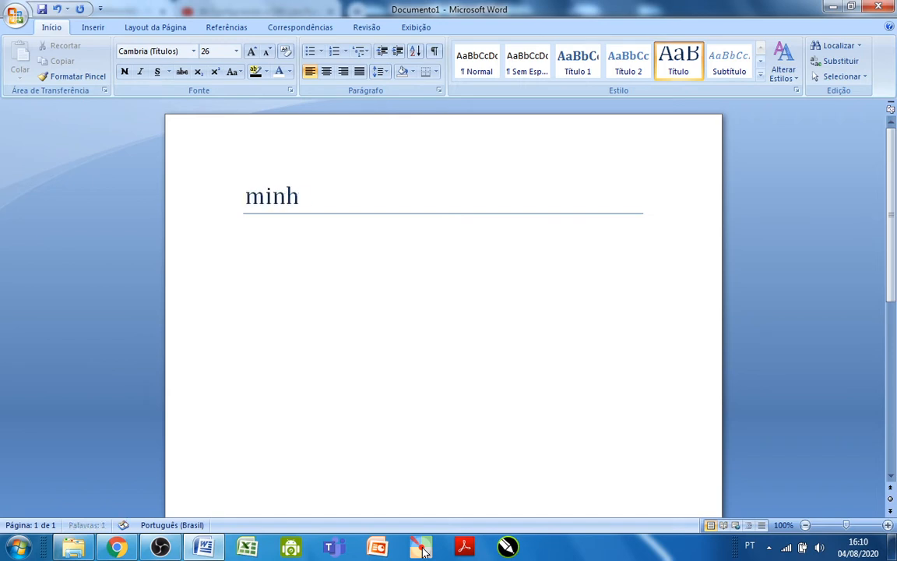
key("BackSpace")
key("BackSpace")
key("BackSpace")
key("BackSpace")
type("M")
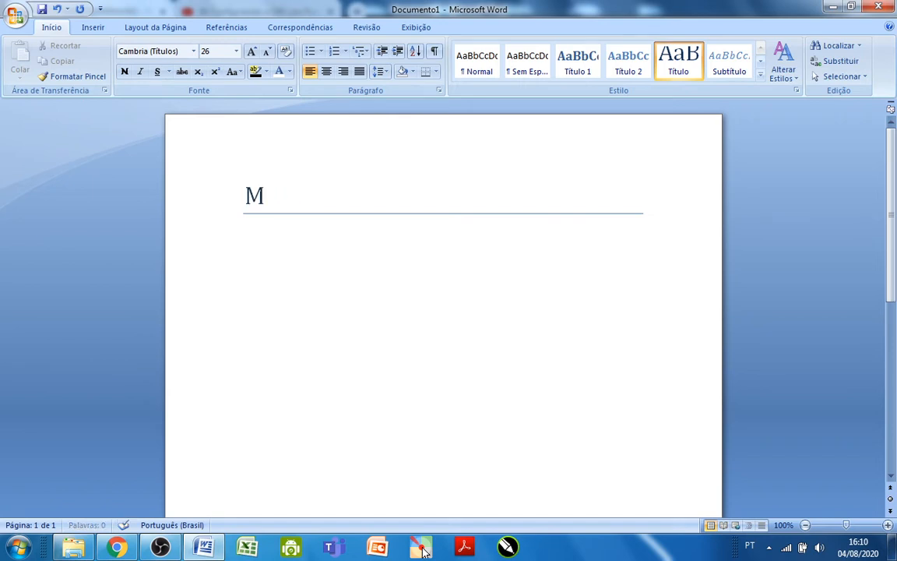
type("INHA GRA")
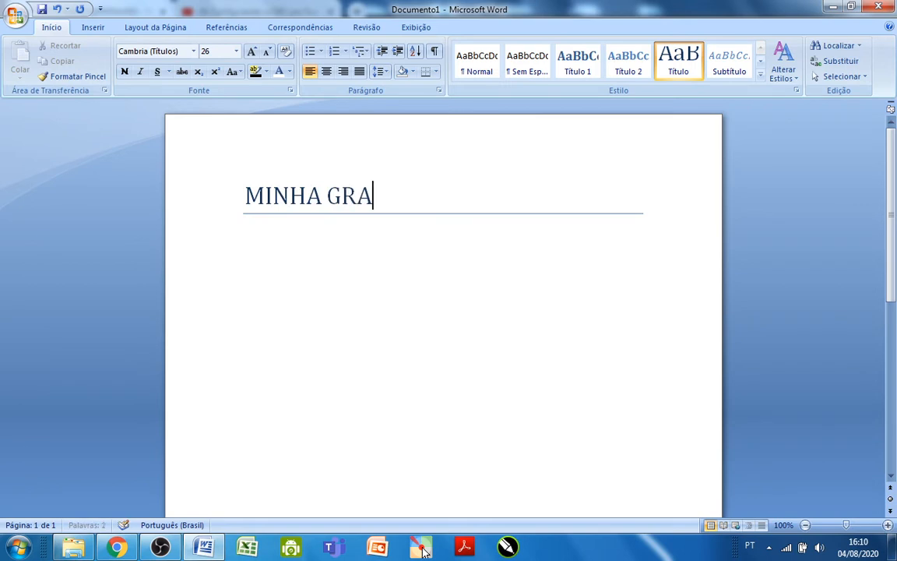
type("DE HOR")
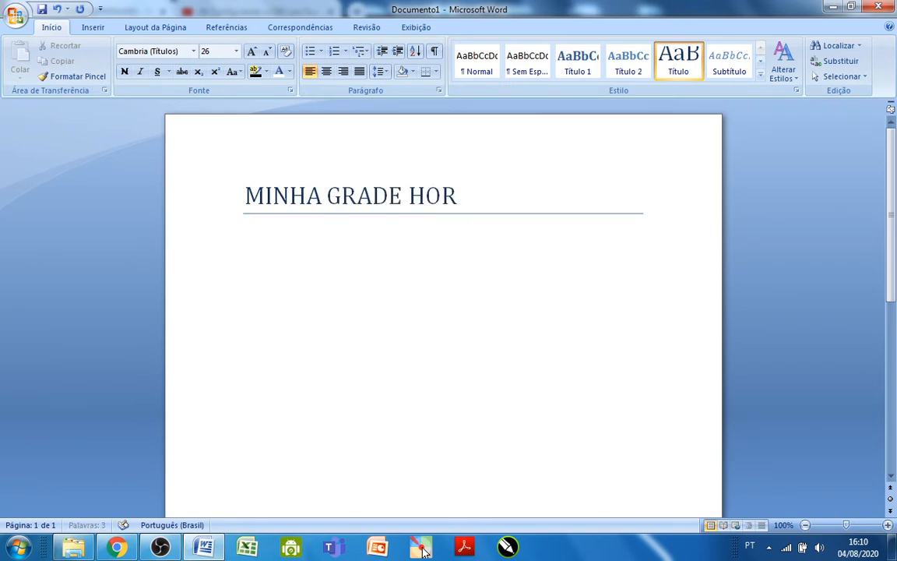
type("ÁRIA")
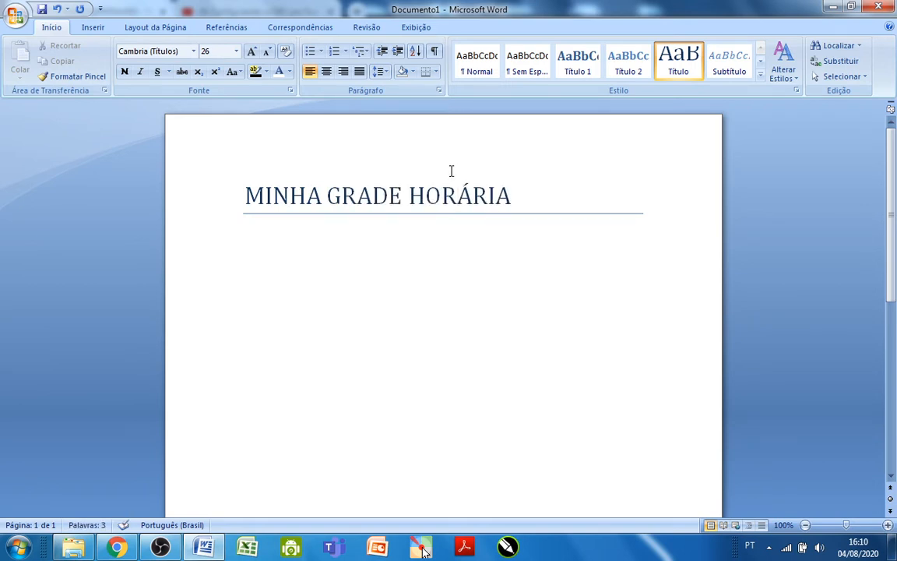
Change the font of the whole MINHA GRADE HORÁRIA heading to Arial Black.
left_click_drag(463, 175, 304, 179)
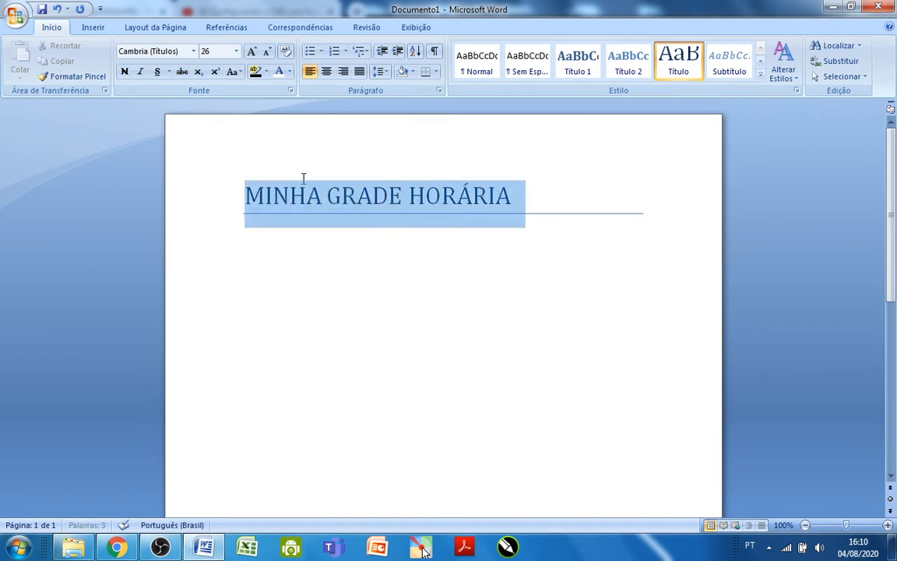
left_click(193, 52)
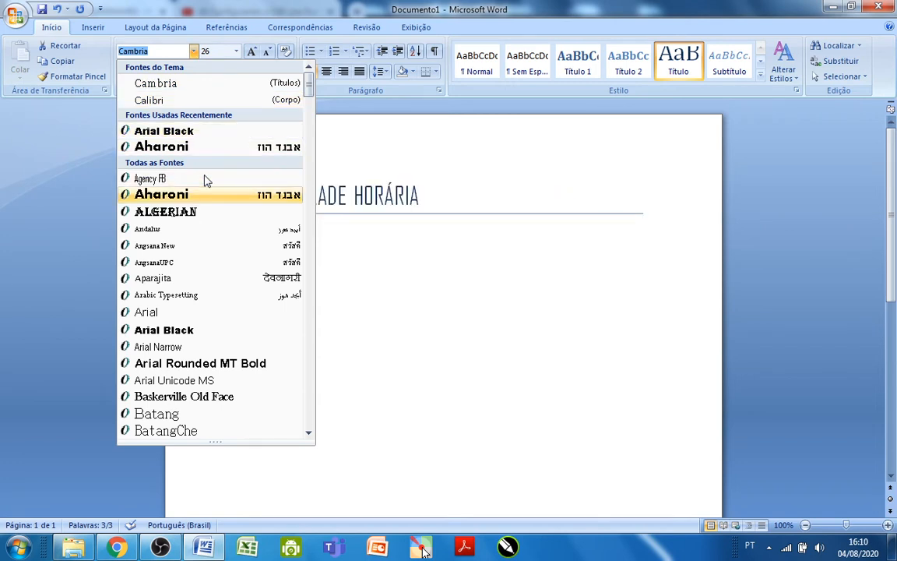
left_click(207, 333)
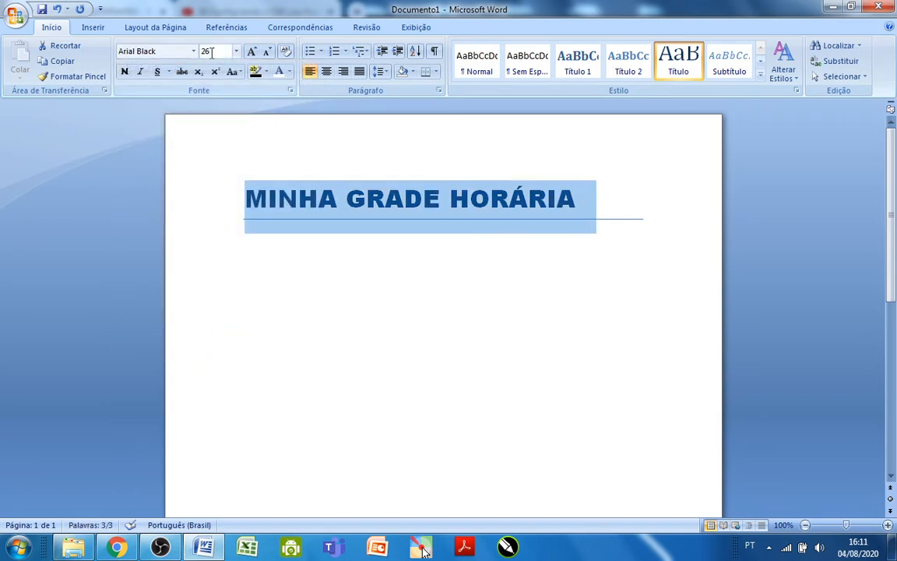
Set the MINHA GRADE HORÁRIA heading's font colour to white and its text highlight to black.
left_click(290, 71)
left_click(291, 72)
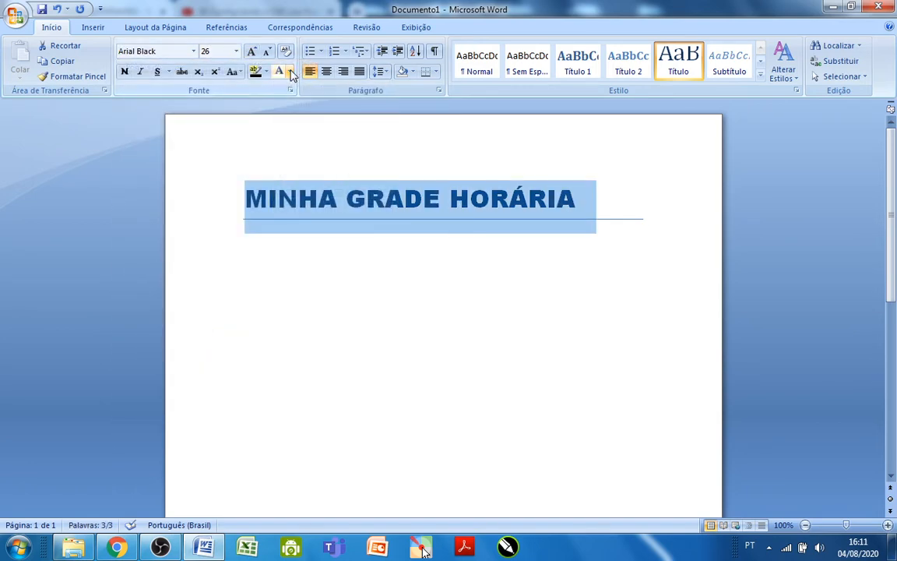
left_click(290, 72)
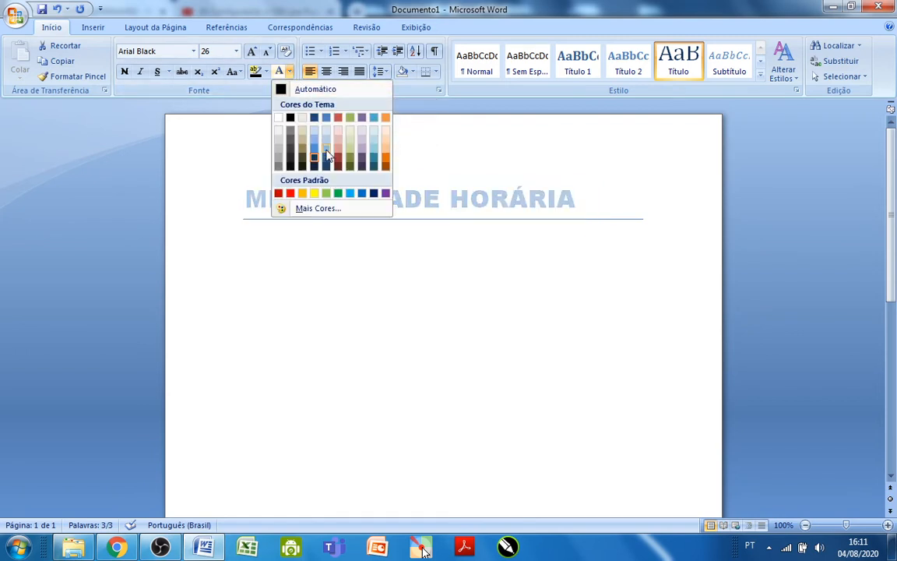
left_click(277, 120)
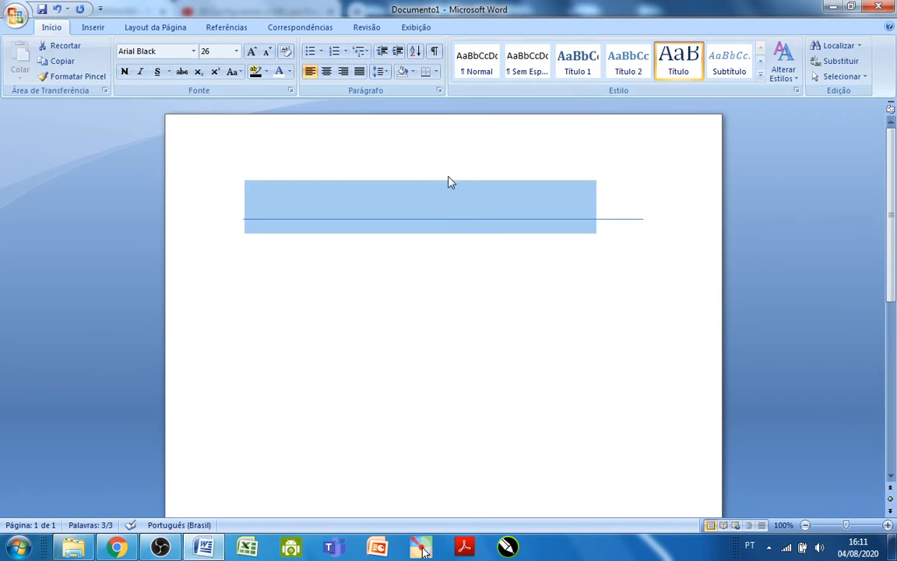
left_click(266, 72)
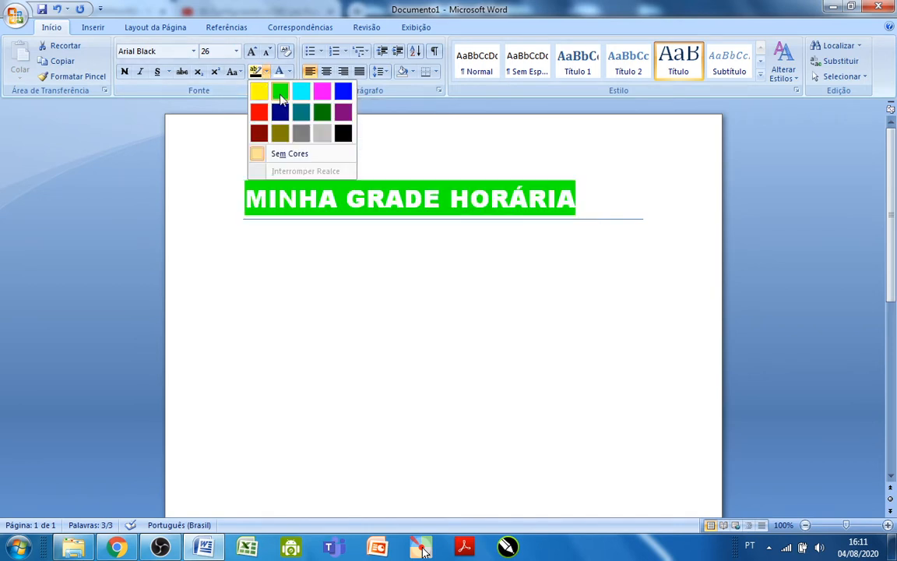
left_click(343, 134)
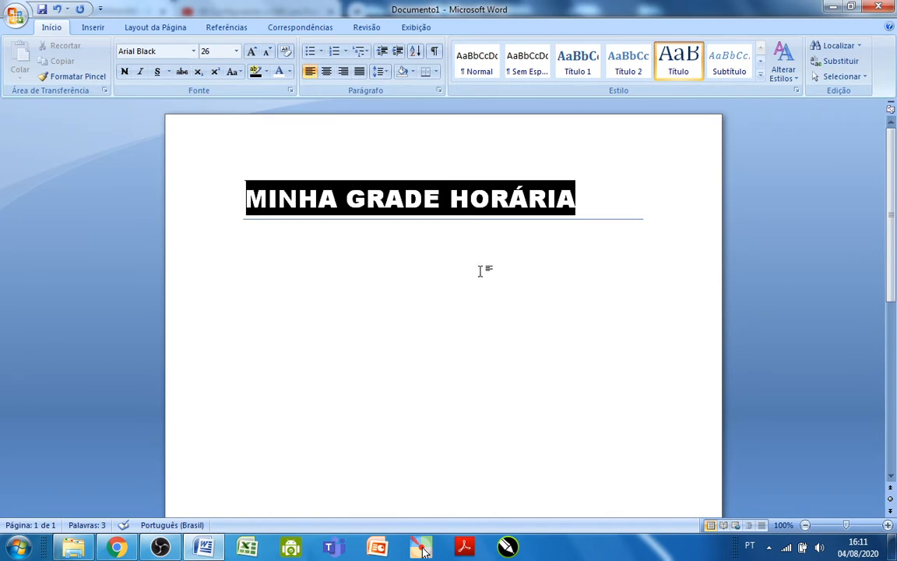
Centre the MINHA GRADE HORÁRIA heading and start a new empty paragraph below it.
key("ctrl+e")
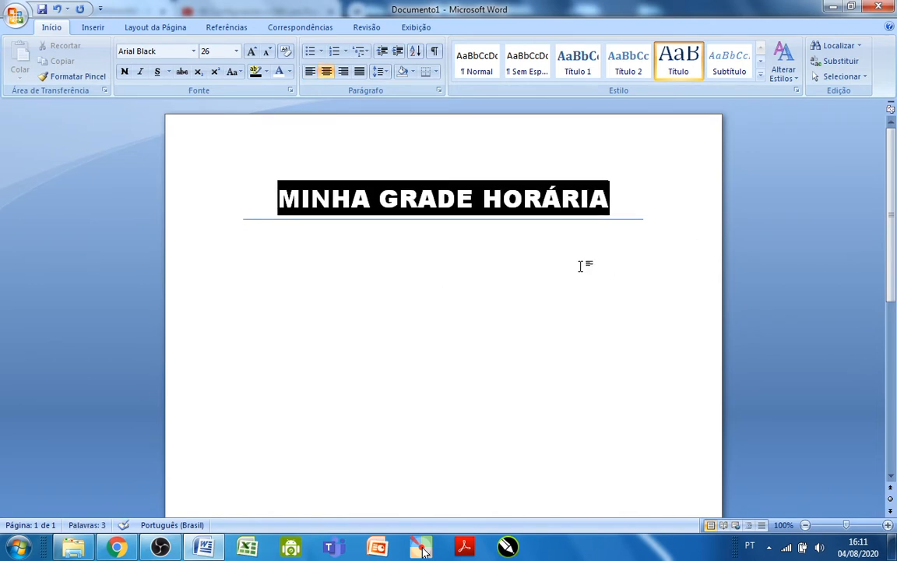
double_click(366, 262)
left_click(650, 209)
key("Return")
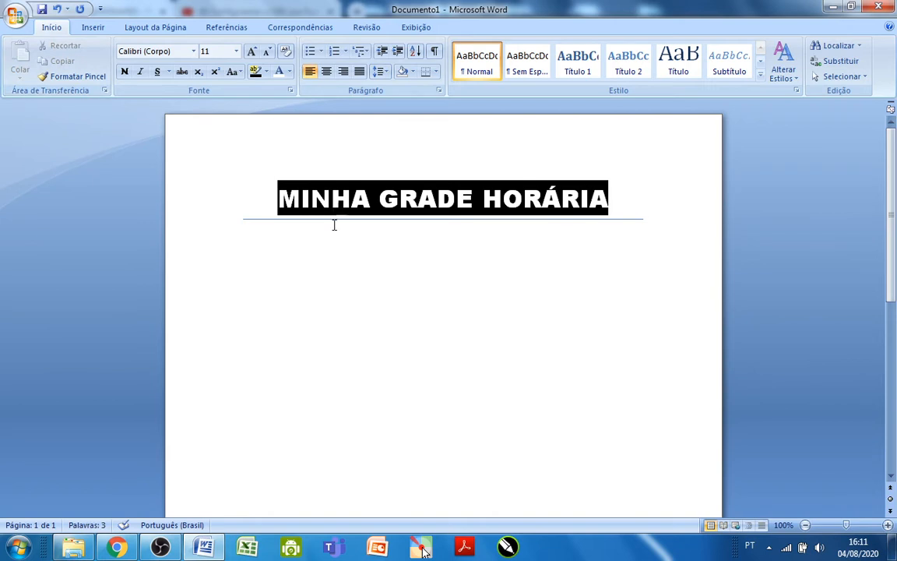
Switch to Pointofix, magnify the area around the Início and Inserir headings to 300%, and end the magnified view.
left_click(422, 548)
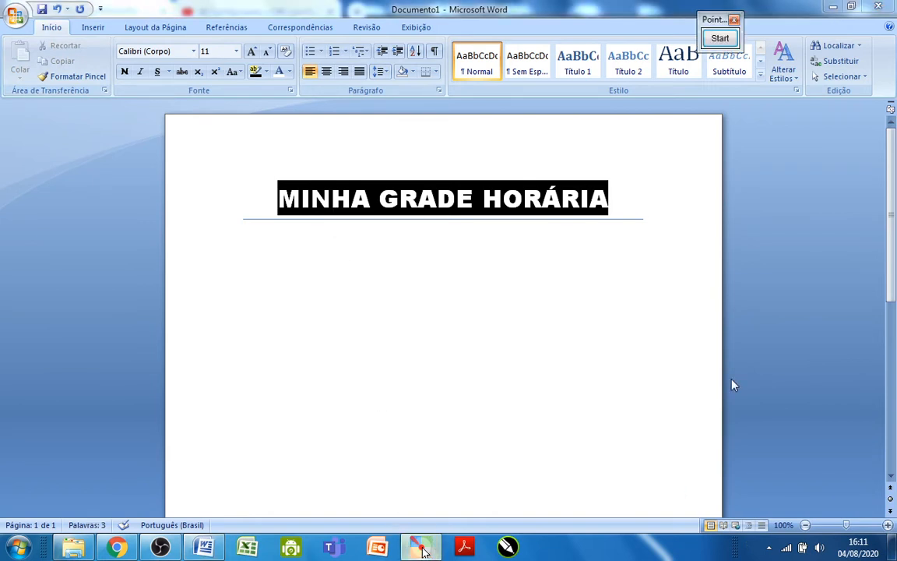
left_click(720, 38)
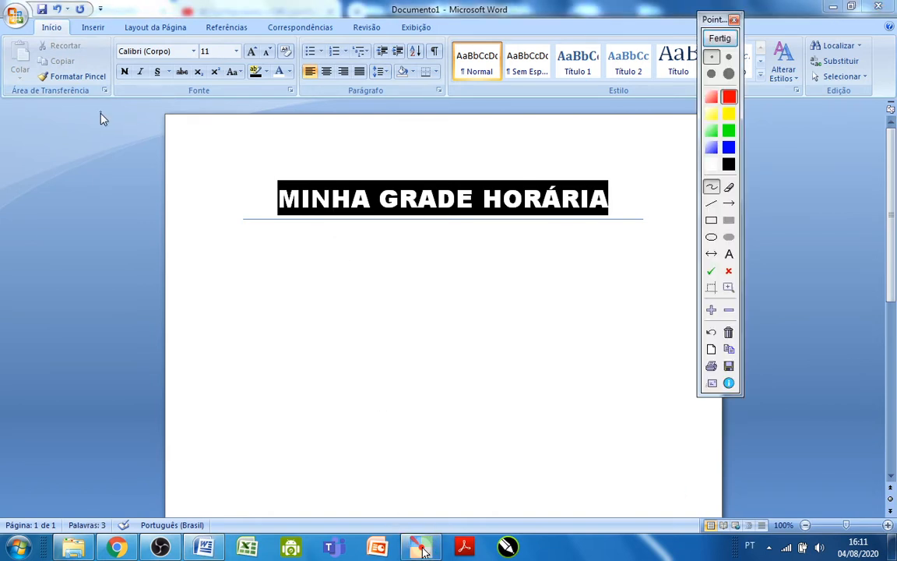
scroll(100, 116, "up", 2)
left_click_drag(100, 111, 298, 466)
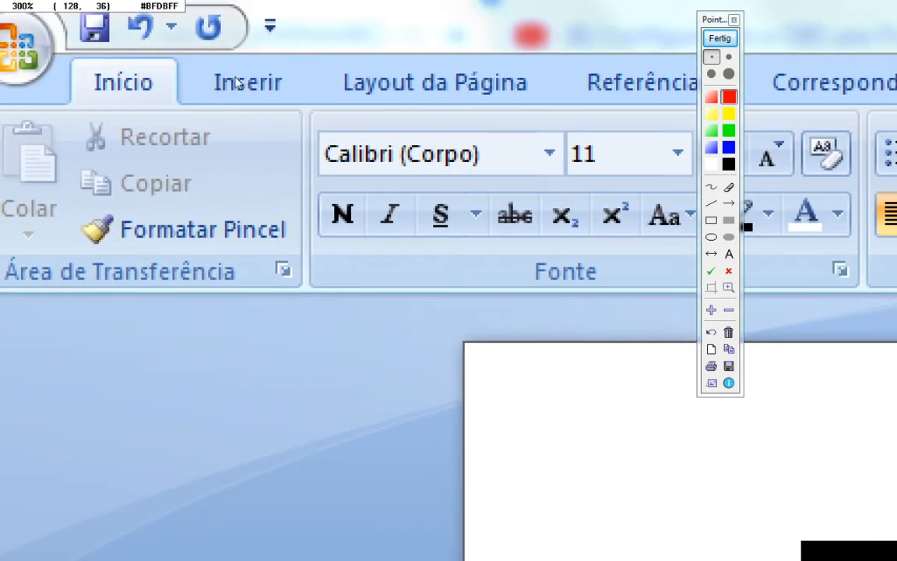
left_click(721, 38)
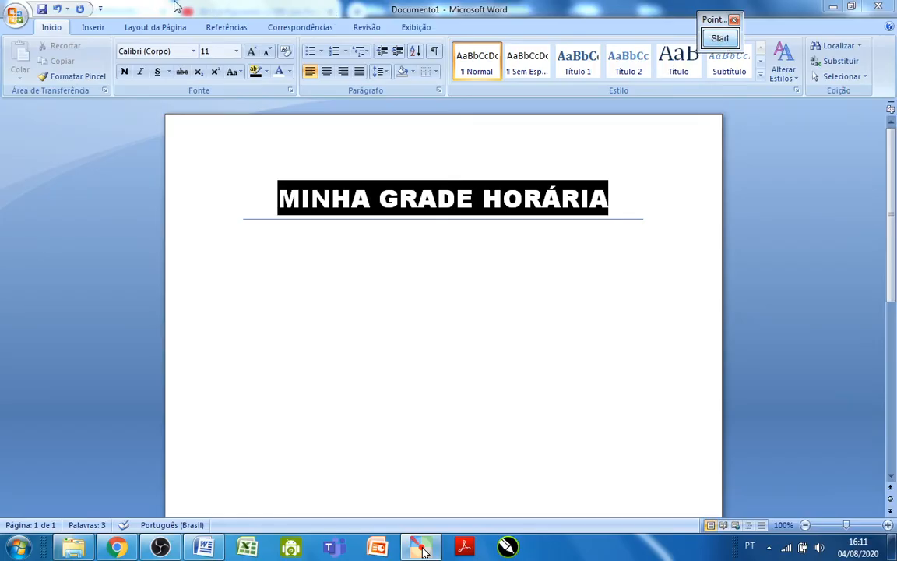
Open the table insertion options for the empty paragraph below the heading.
left_click(90, 28)
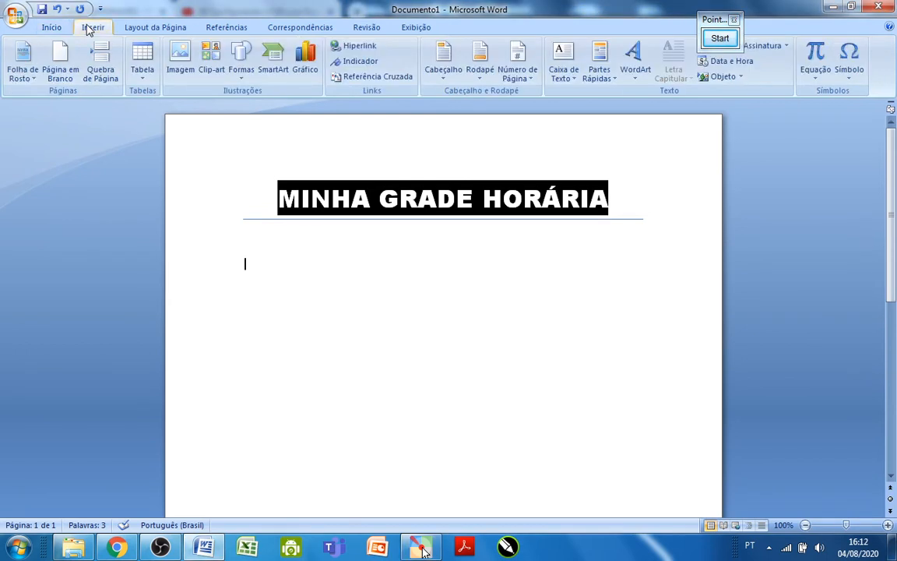
left_click(144, 76)
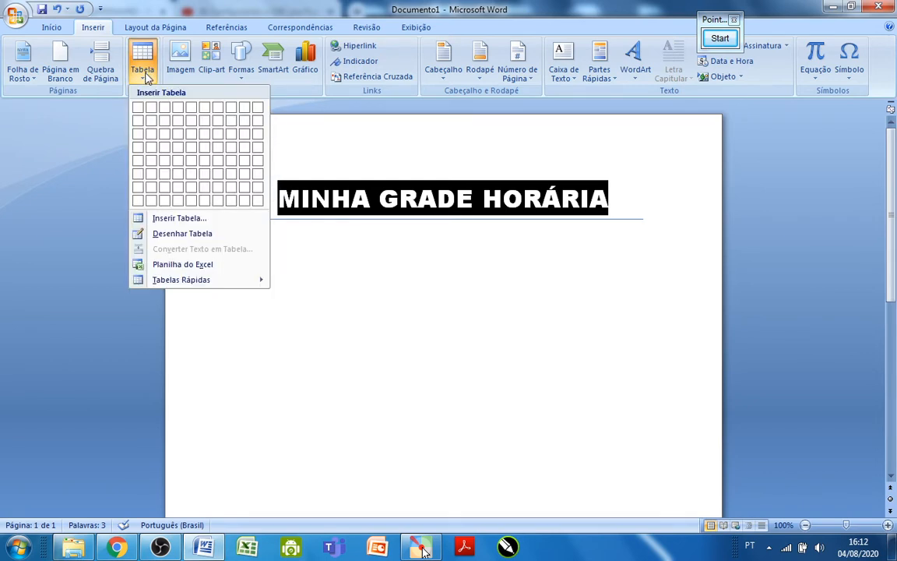
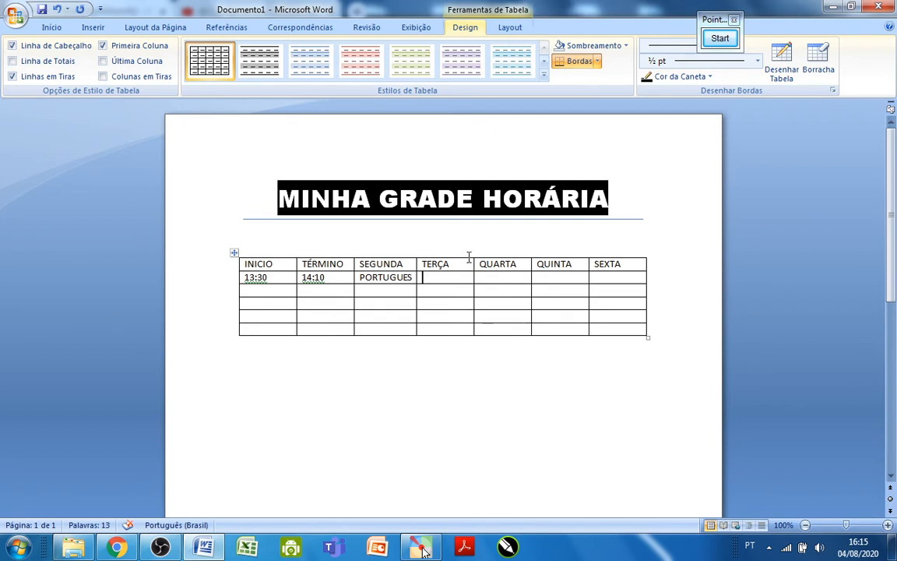
Fill the second class row with MATEMATICA under SEGUNDA, start time 14:20 and end time 15:10.
left_click(367, 292)
type("MA")
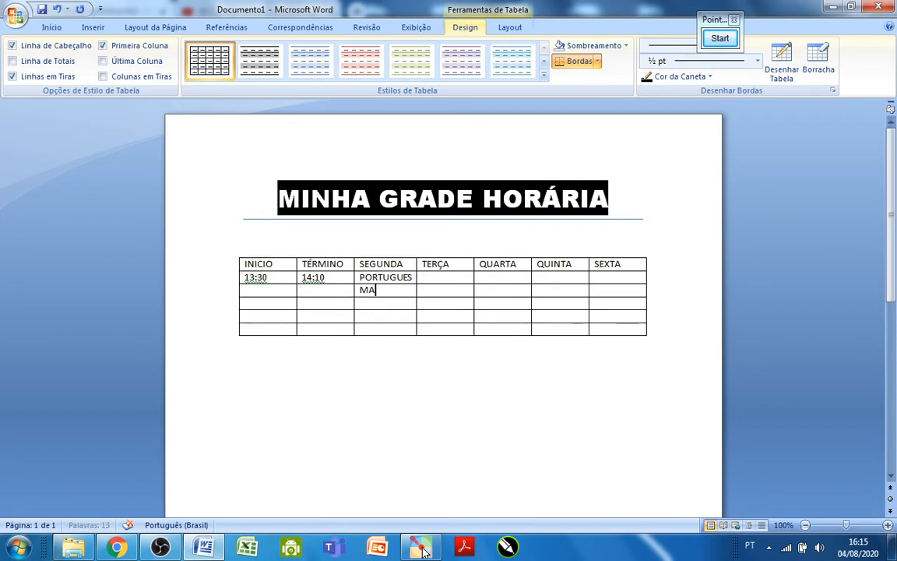
type("TEMATICA")
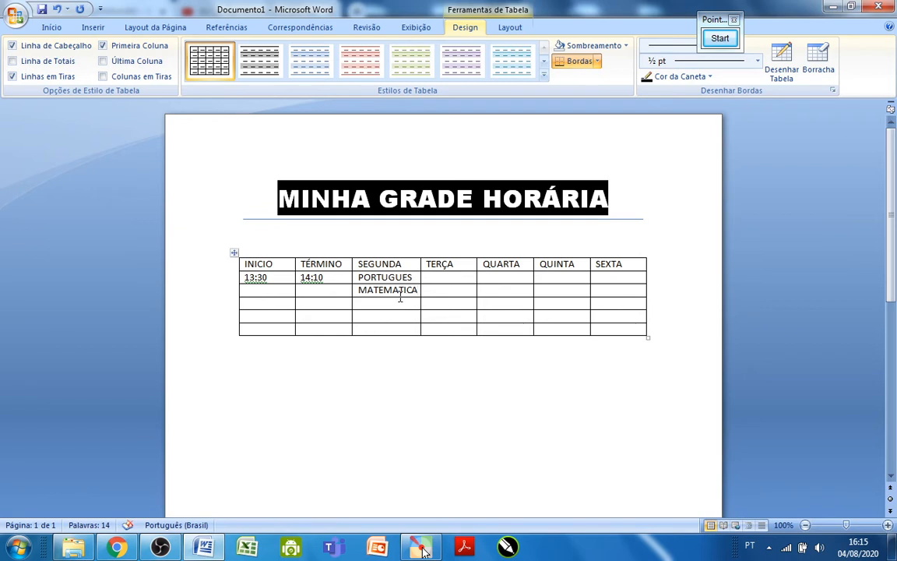
left_click(260, 289)
type("14:20")
left_click(307, 292)
type("1")
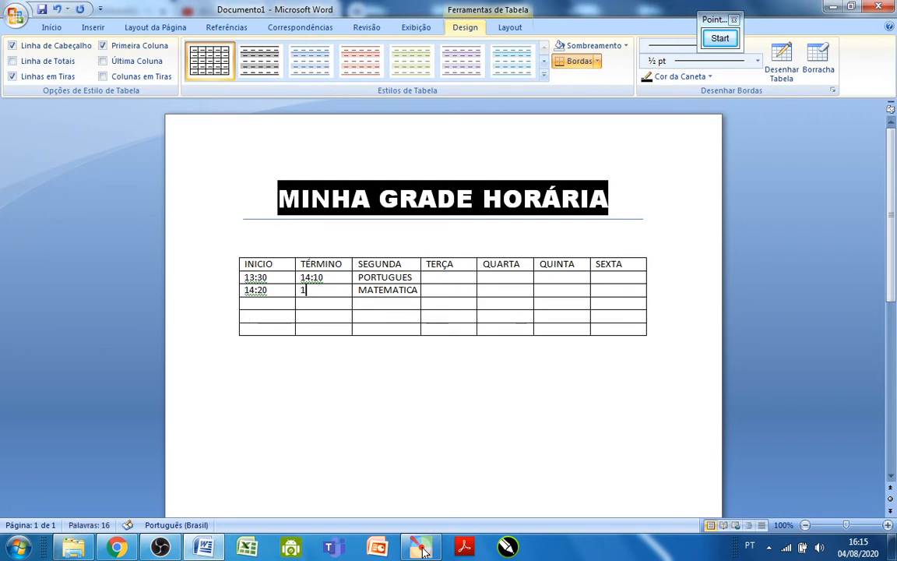
type("5:10")
Enter 16:00 as the start time and 16:50 as the end time of the third class row.
left_click(279, 303)
left_click(316, 305)
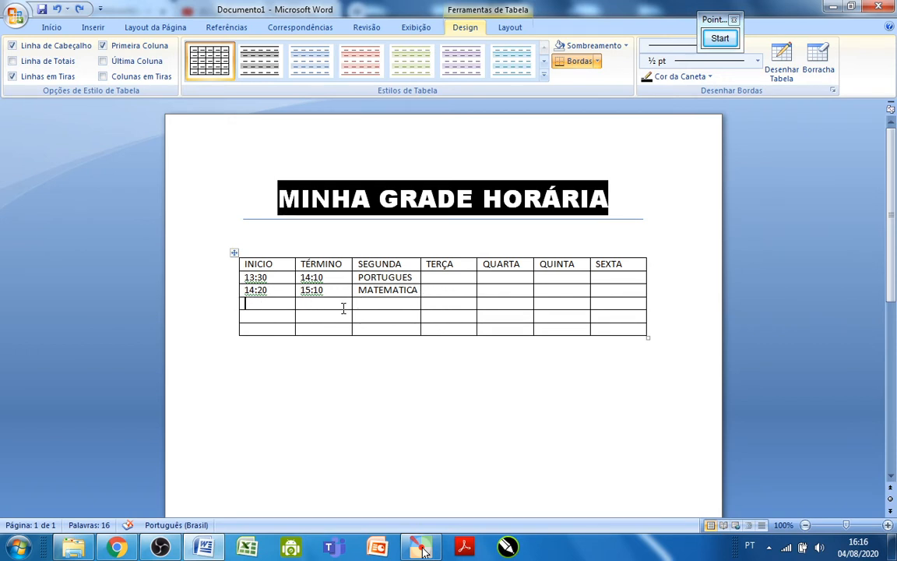
type("16")
type(":00")
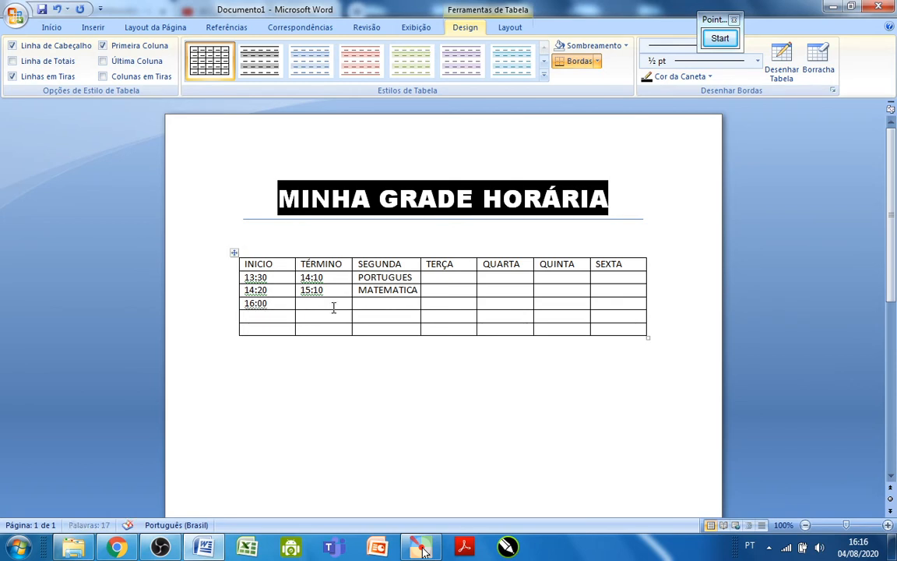
type("16:50")
Enter 16:50 as the start time and 17:10 as the end time of the fourth class row.
left_click(277, 316)
type("Q6:")
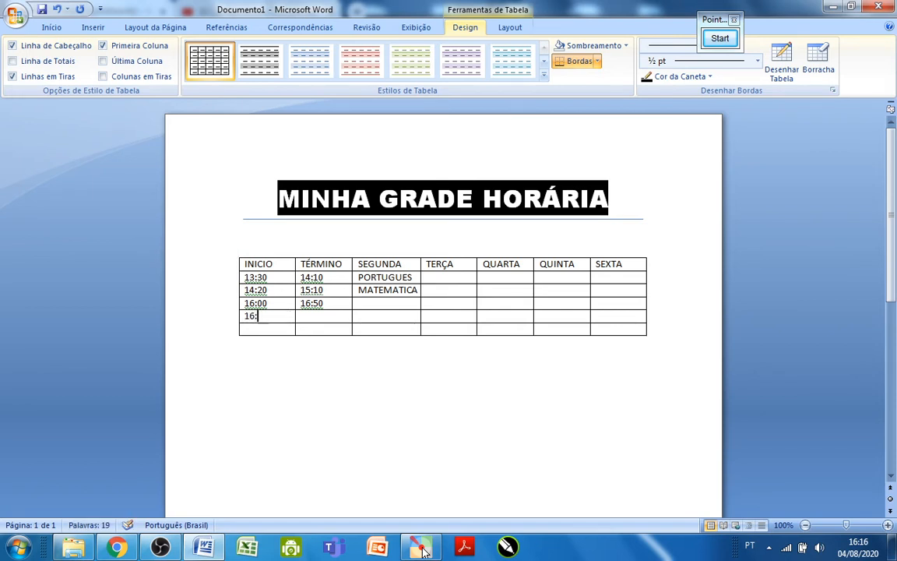
type("50")
left_click(314, 320)
type("17:10")
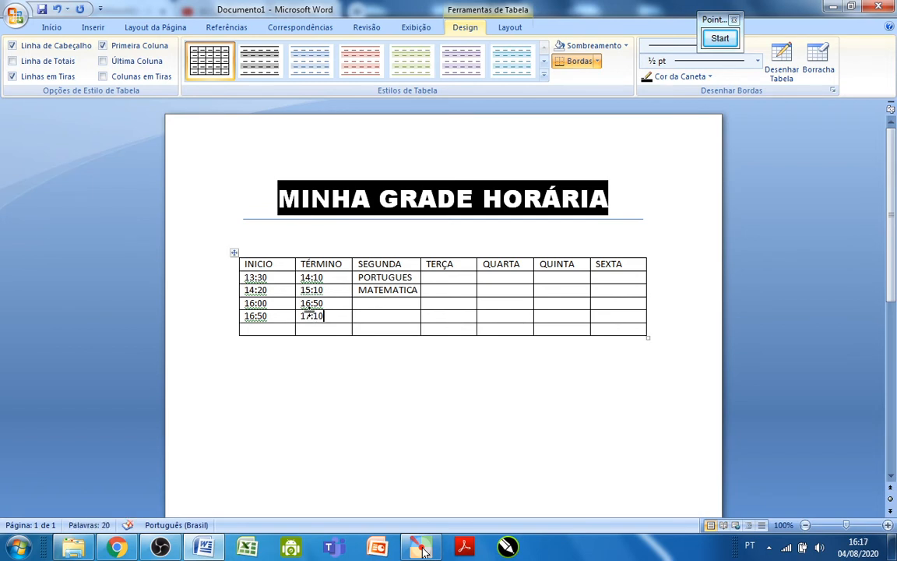
key("BackSpace")
key("BackSpace")
key("BackSpace")
key("BackSpace")
key("BackSpace")
type("17:10")
Enter 17:10 as the start time and 18:00 as the end time of the last class row.
left_click(280, 331)
type("!7:")
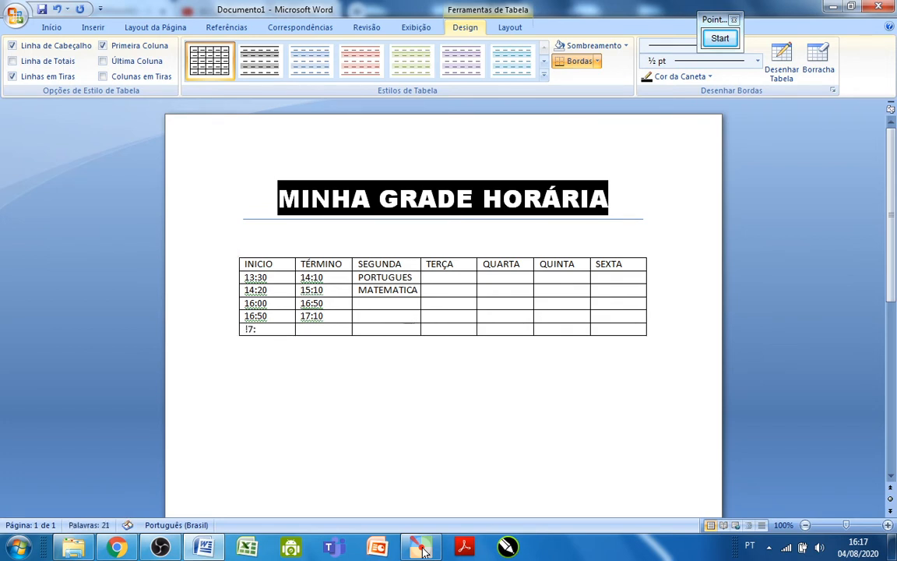
type("10")
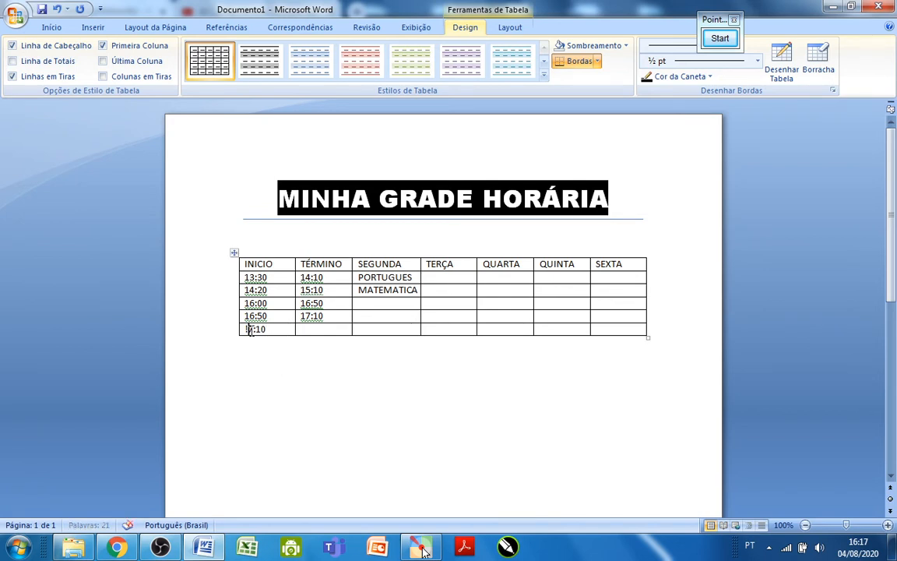
left_click(248, 328)
key("BackSpace")
type("1")
left_click(305, 327)
type("18")
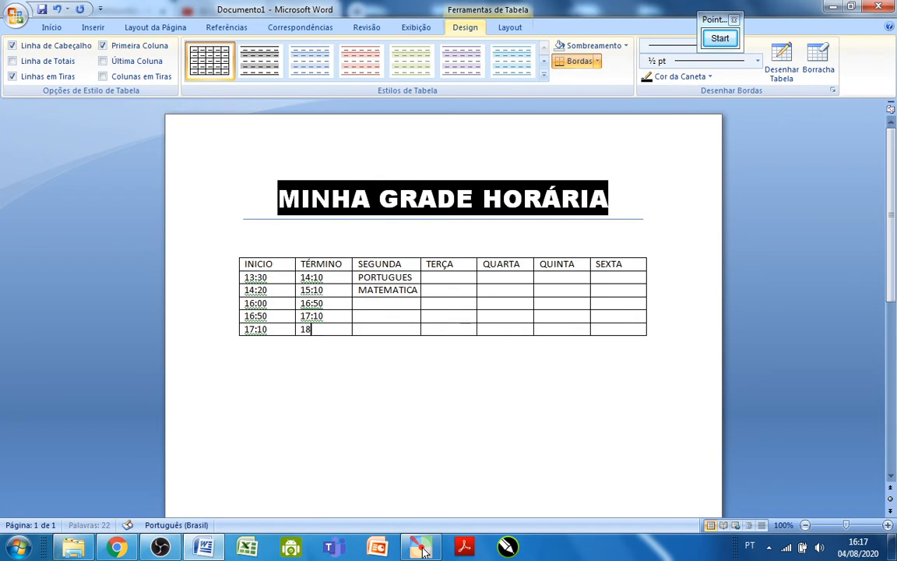
type(":00")
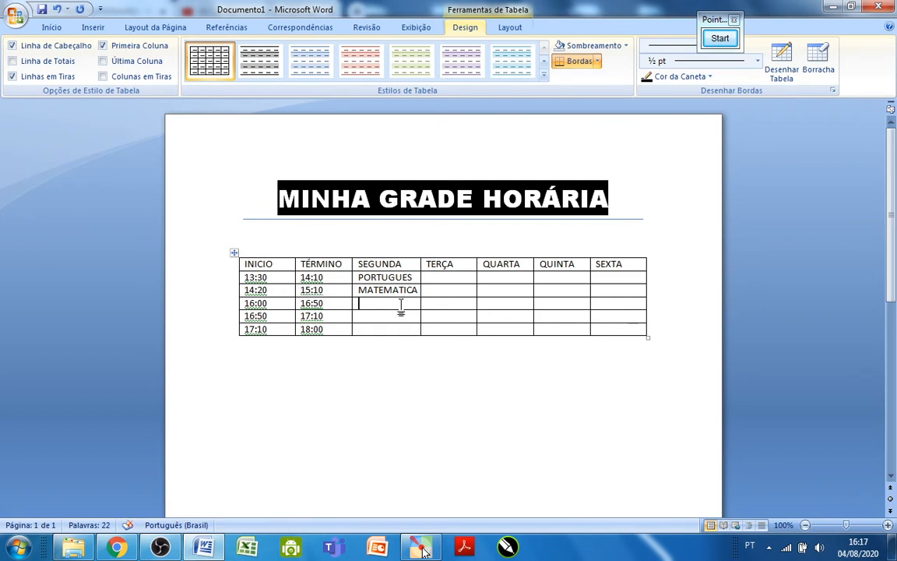
type("MATEMA")
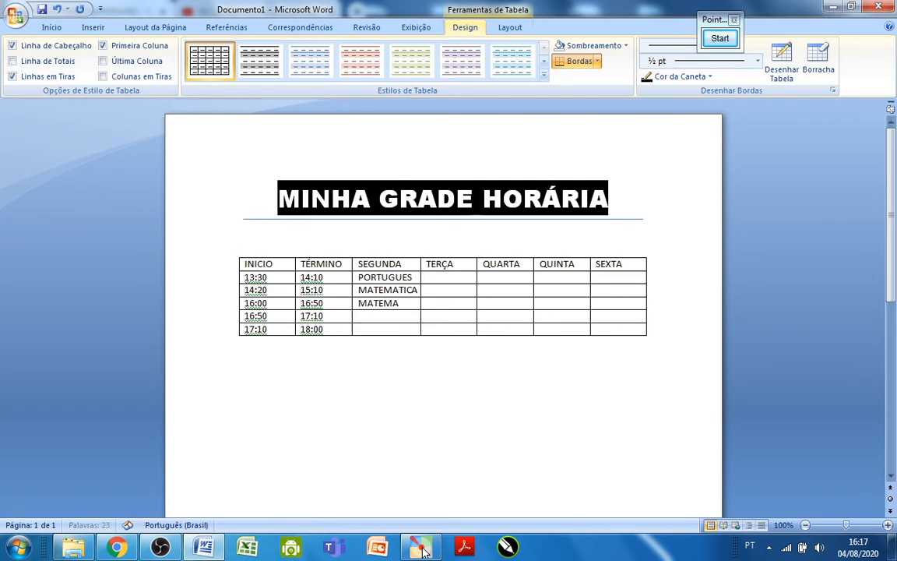
type("TICA")
Complete the SEGUNDA column with MATEMATICA at 16:00, INTERVALO at 16:50 and ARTES at 17:10.
left_click(368, 318)
type("INTERVALO")
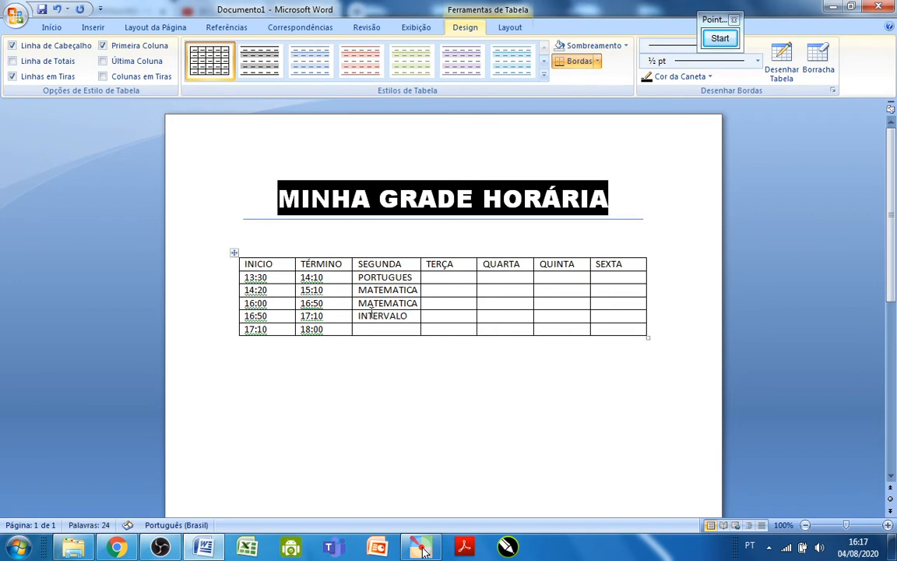
left_click(388, 327)
type("AR")
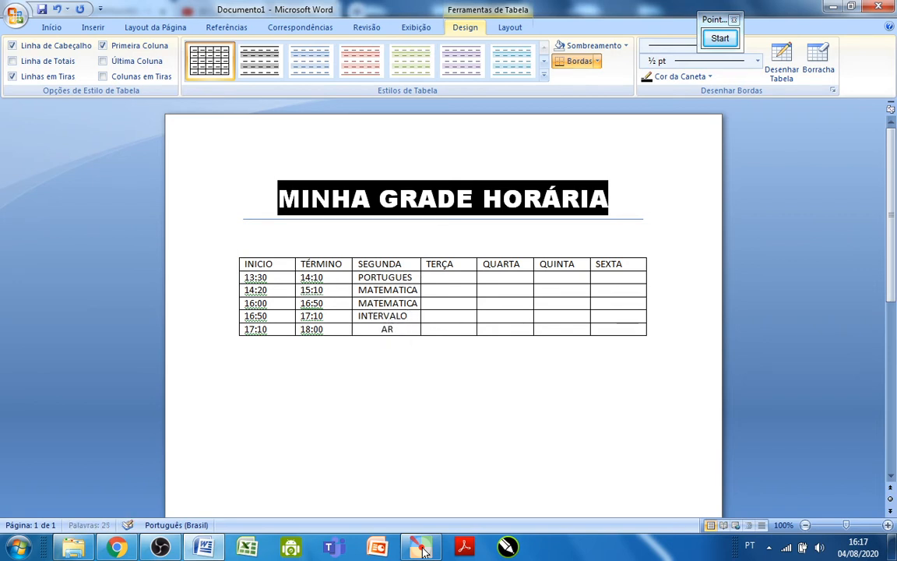
type("TES")
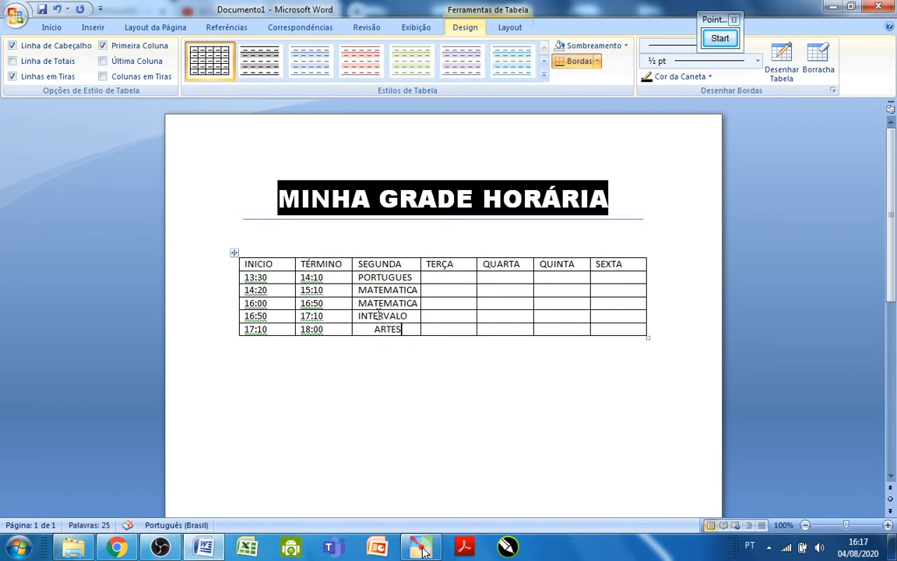
Fill the first three class rows of the TERÇA column with CIENCIAS, GEOGRAFIA and ARTES.
left_click(448, 277)
type("A")
key("BackSpace")
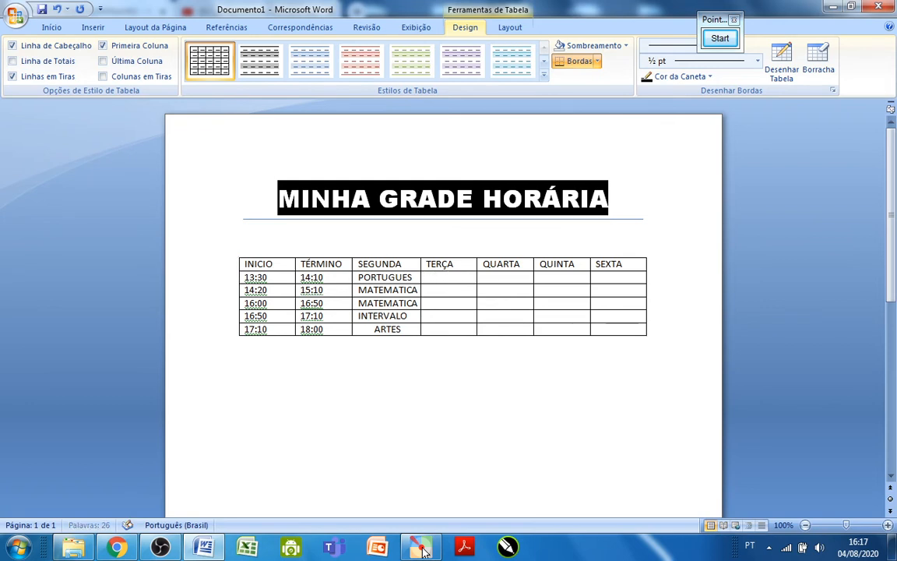
type("CIENCIAS")
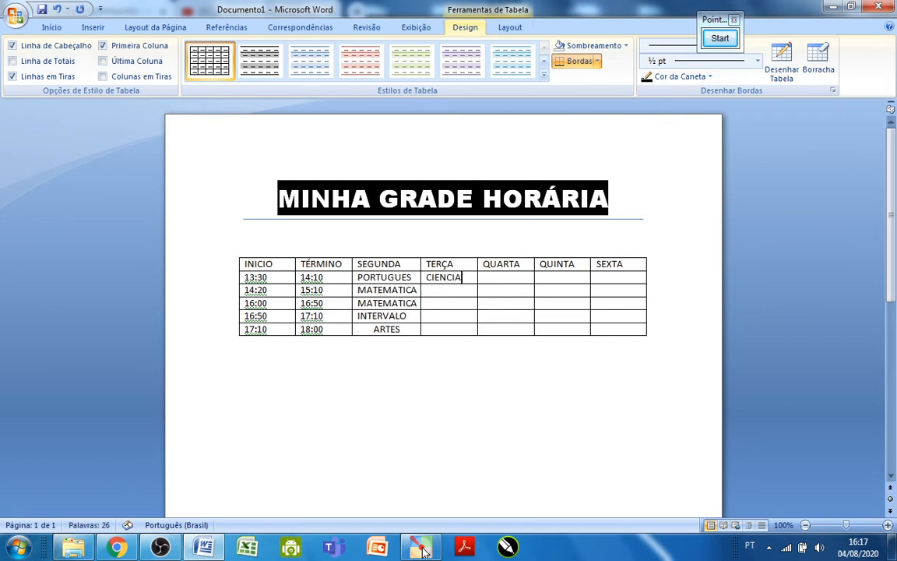
left_click(463, 286)
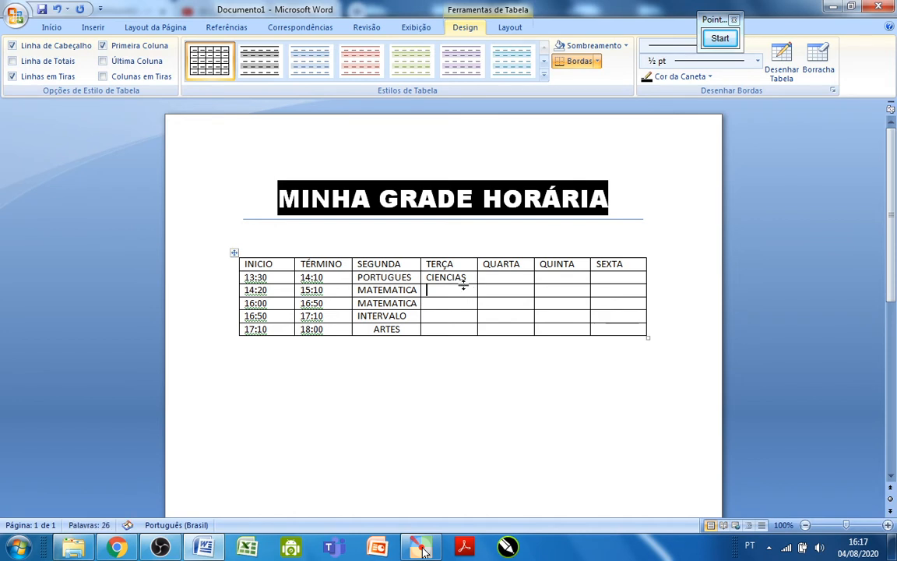
type("GEOGR")
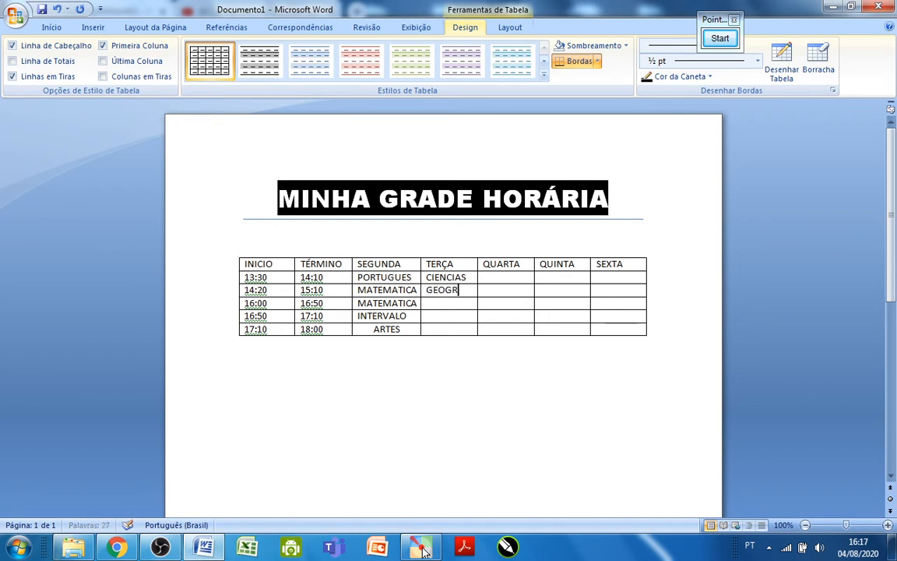
type("AFIA")
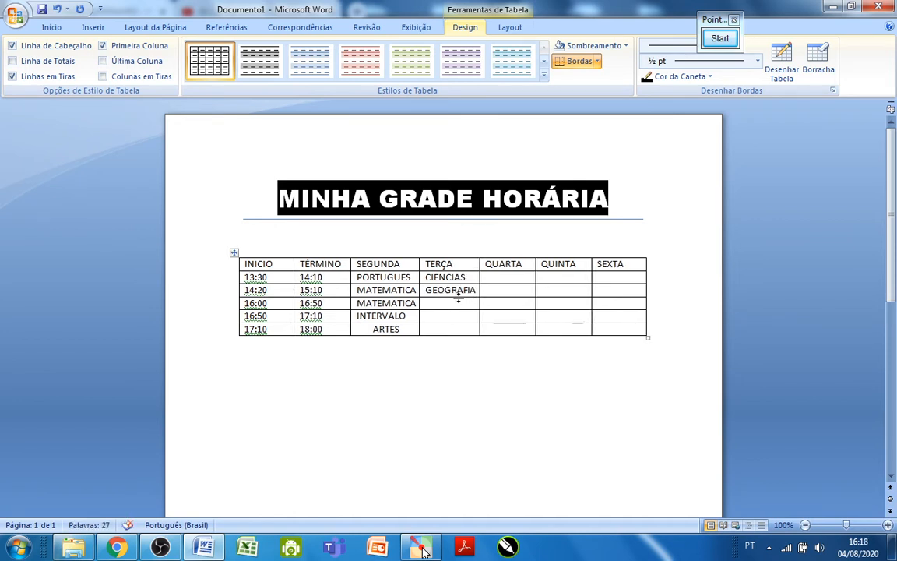
left_click(454, 303)
type("ARTE")
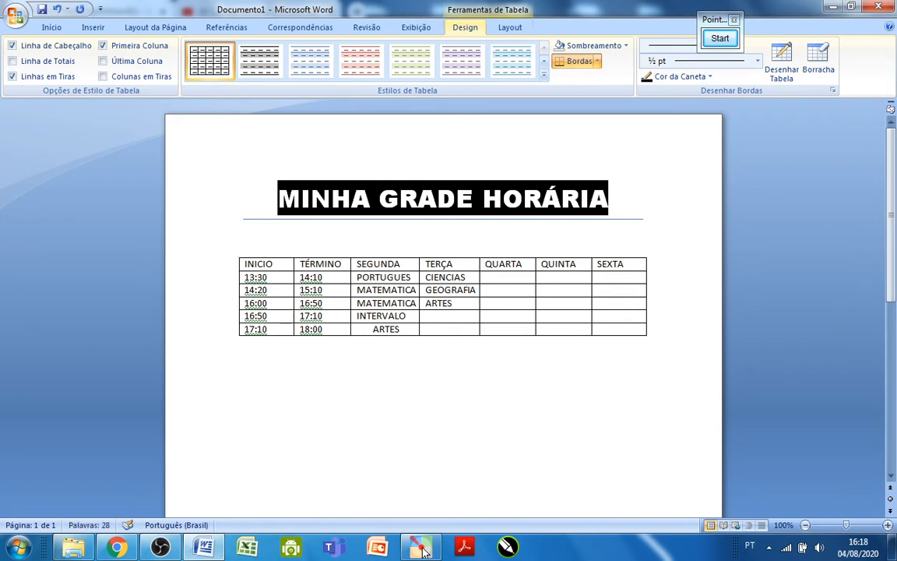
type("S")
Complete the TERÇA column with INTERVALO at 16:50 and SOCIO EMOC at 17:10.
left_click(457, 315)
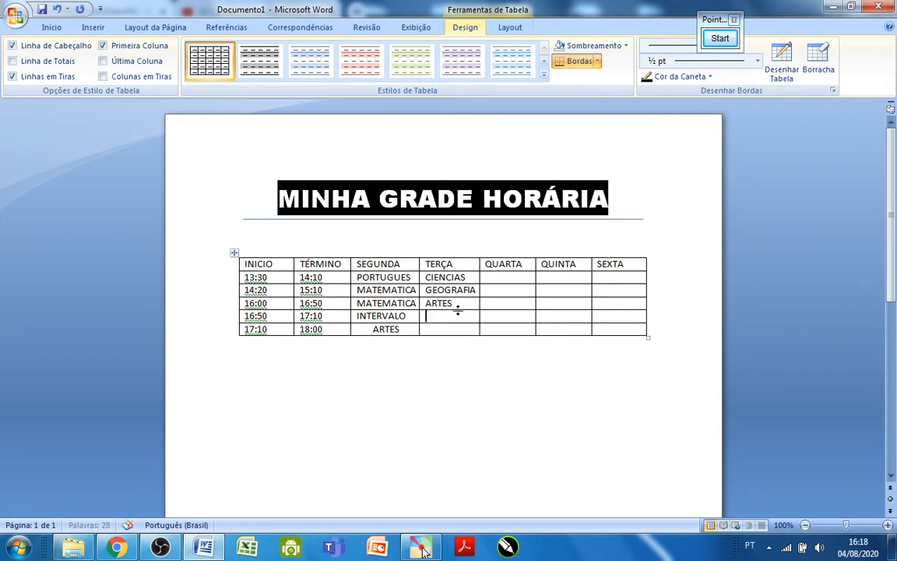
type("INTERVALO")
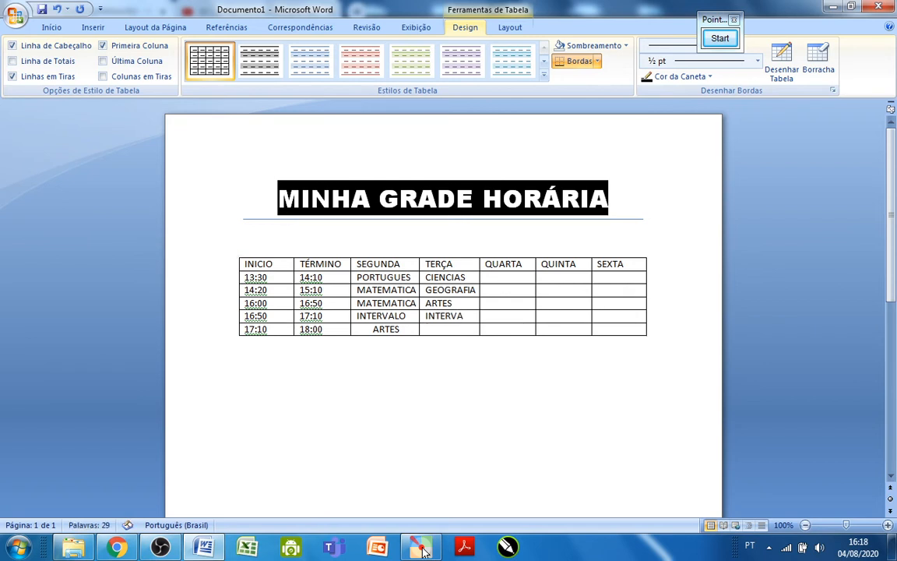
left_click(439, 328)
type("SOCIO EMOC")
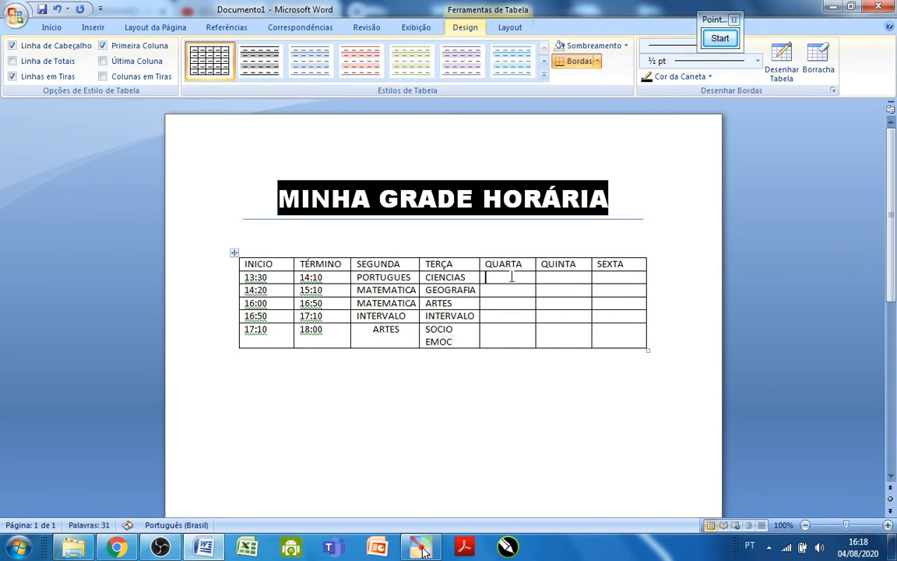
Fill the QUARTA column with PORTUGUES in the first two class rows, HISTORIA at 16:00 and INTERVALO at 16:50.
left_click(510, 276)
type("P")
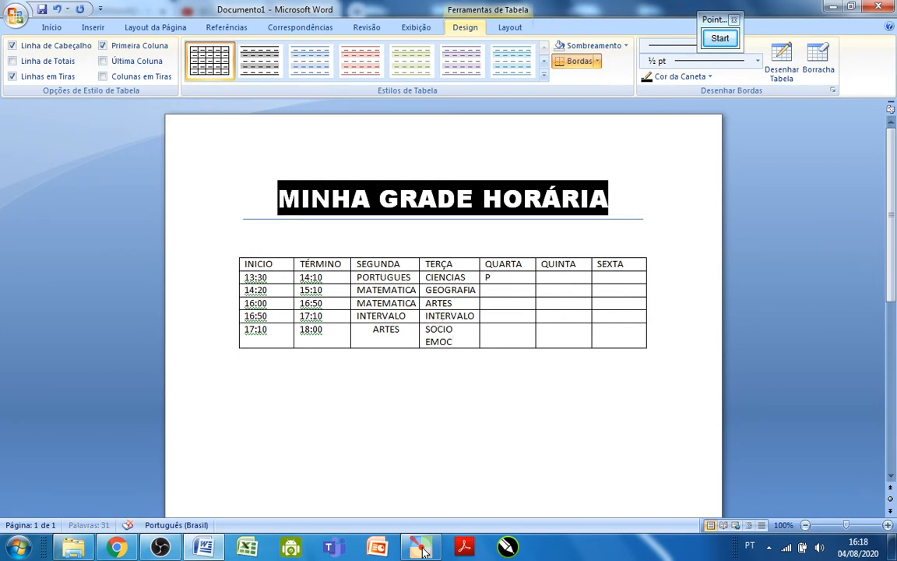
type("ORTUGUES")
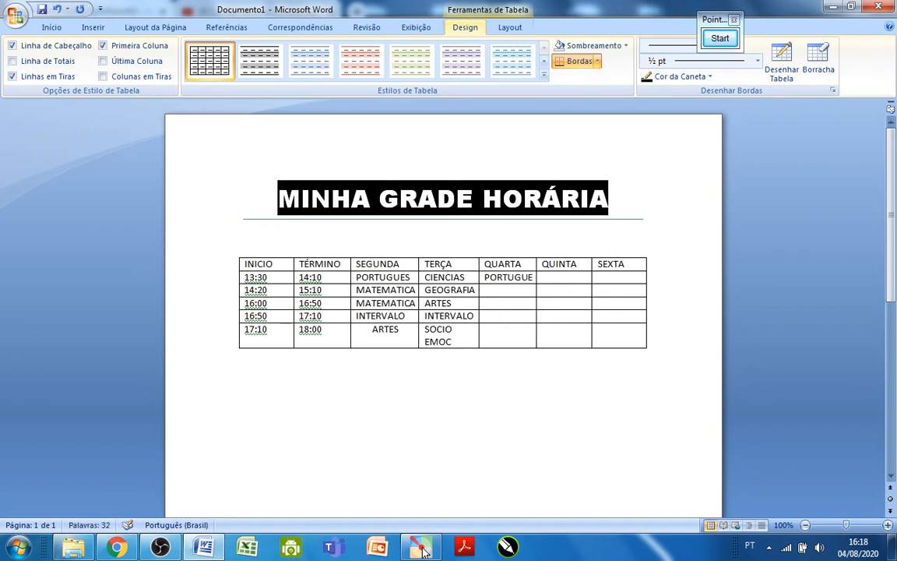
left_click(504, 290)
type("PORTUGUES")
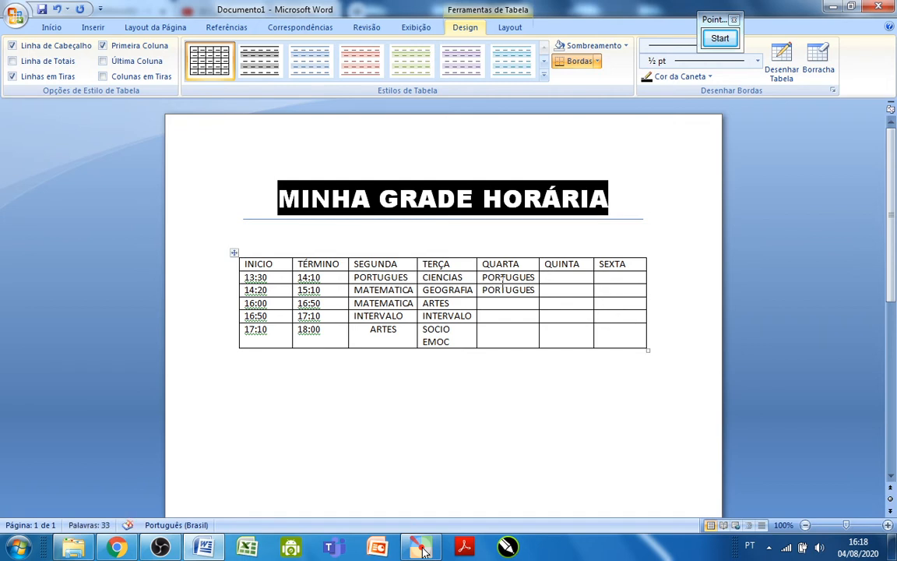
left_click(513, 303)
type("HISTORIA")
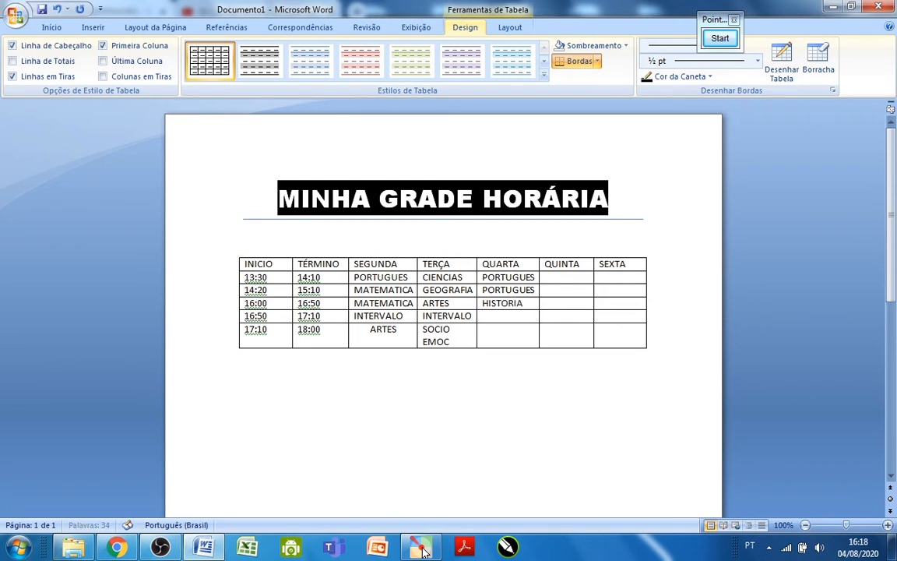
left_click(523, 315)
type("INTERVA")
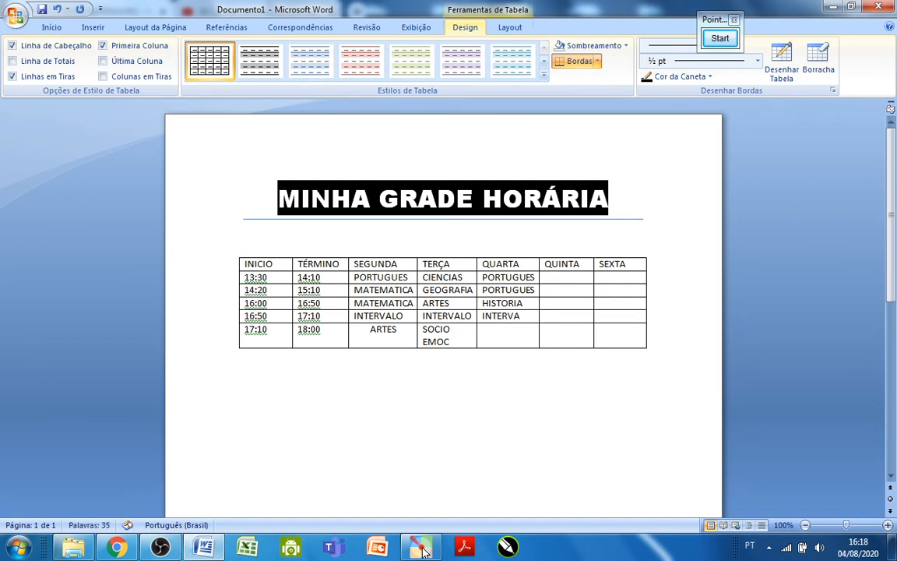
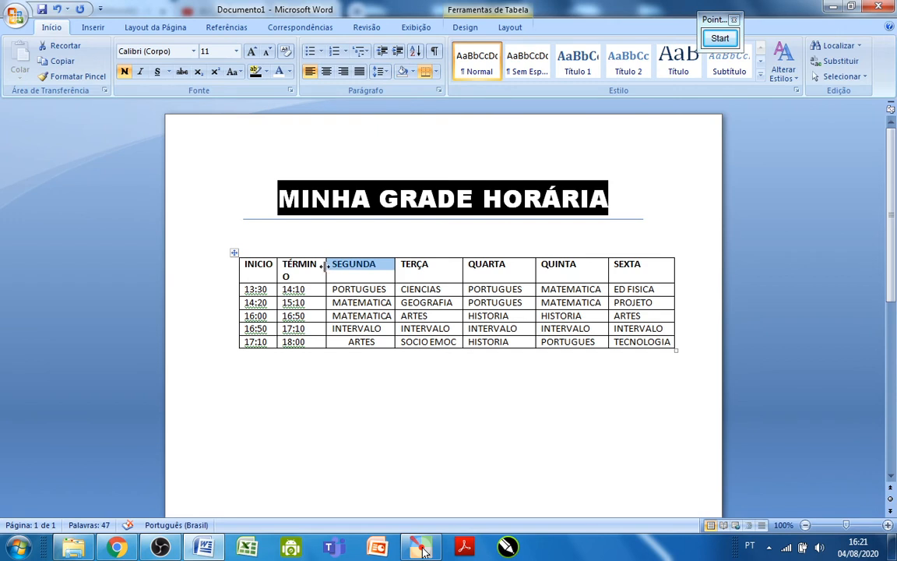
Widen the TÉRMINO header cell so its text fits on one line, and deselect the table.
left_click_drag(326, 265, 330, 266)
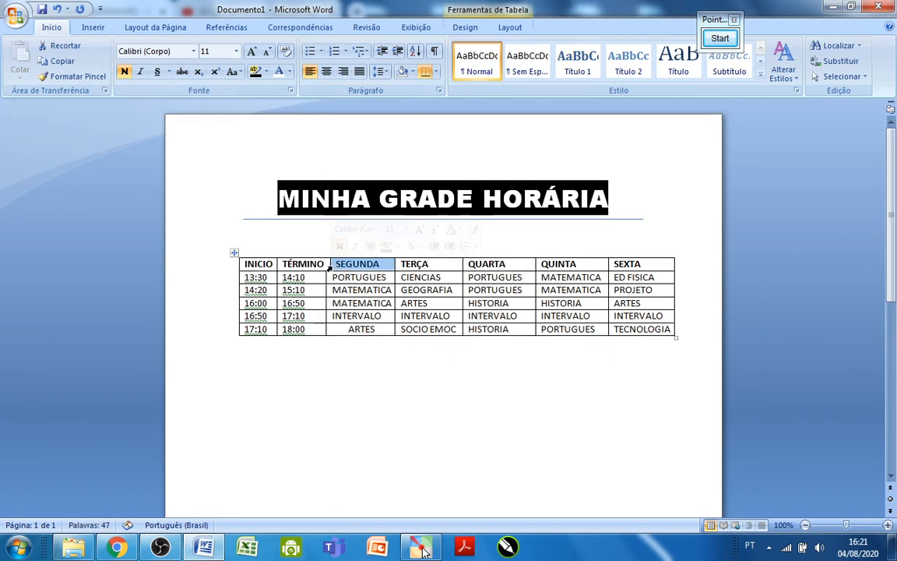
left_click(691, 272)
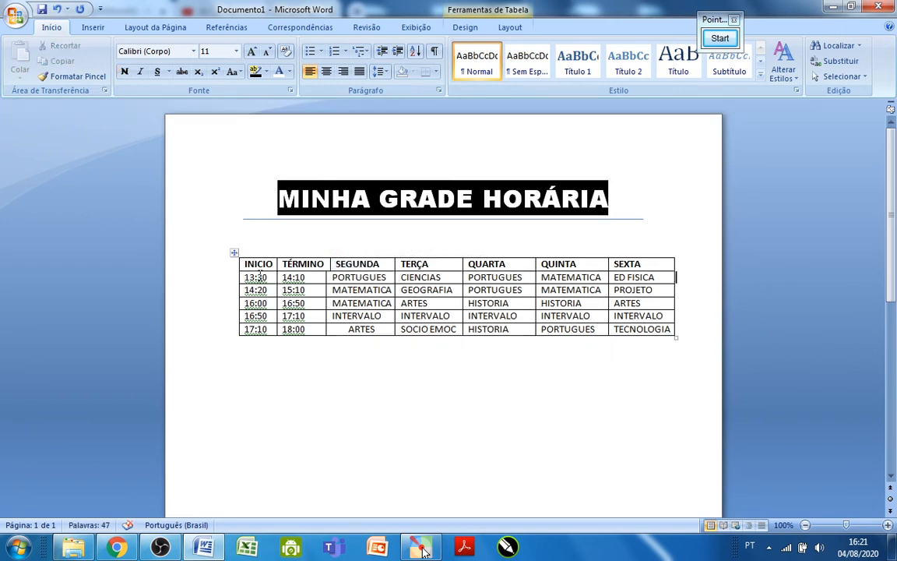
left_click(475, 472)
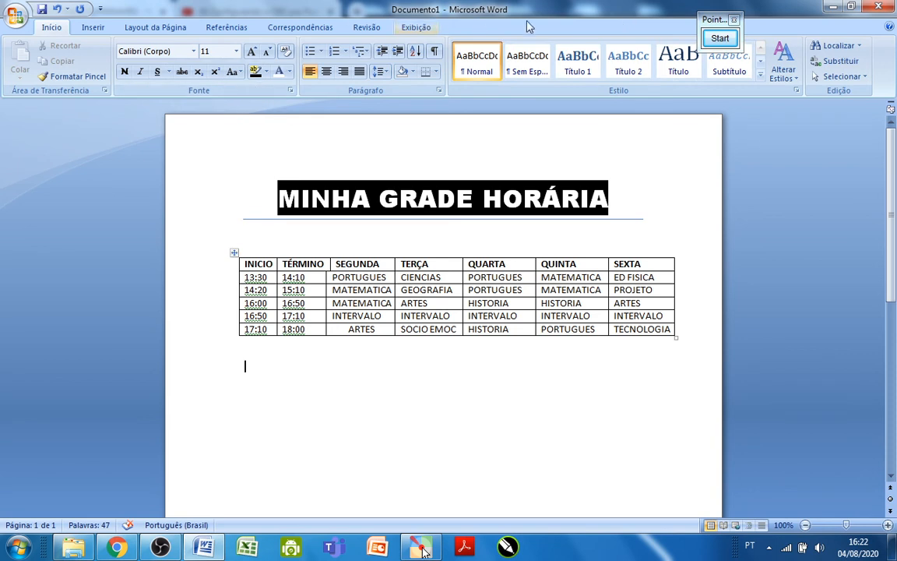
left_click(720, 38)
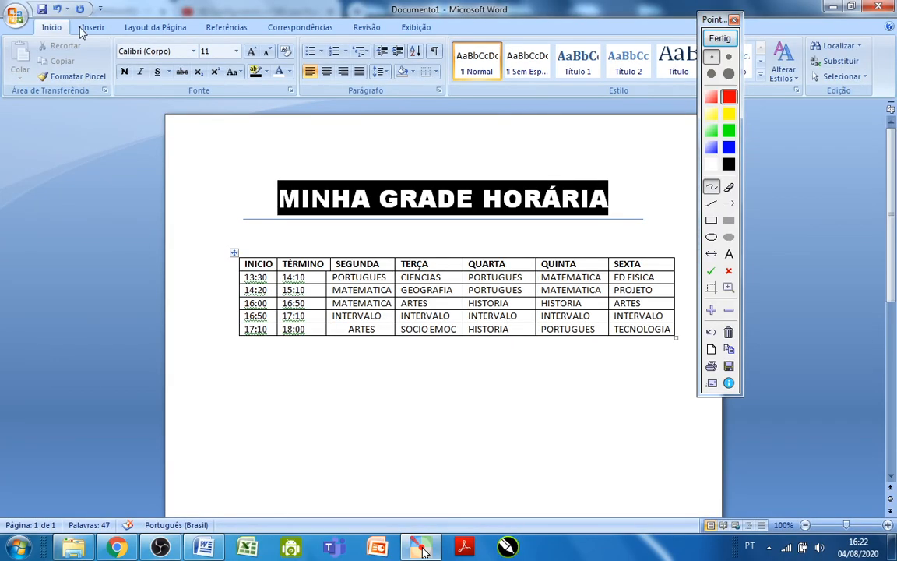
scroll(148, 29, "up", 3)
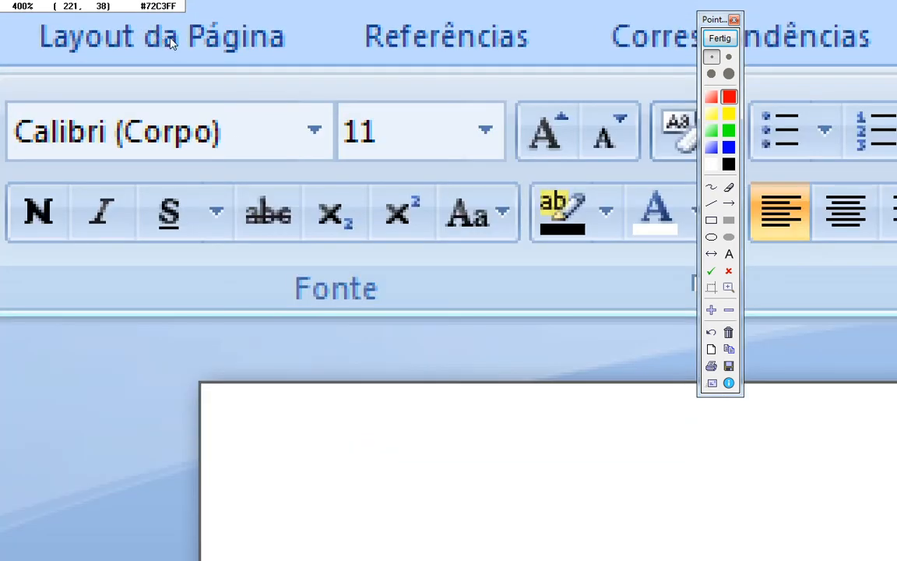
scroll(192, 34, "down", 1)
scroll(192, 34, "down", 2)
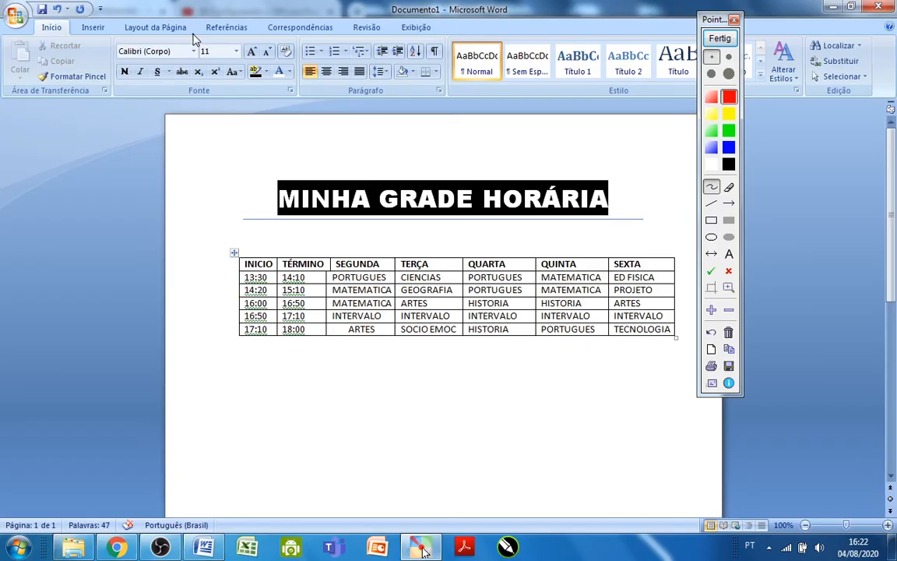
left_click(720, 38)
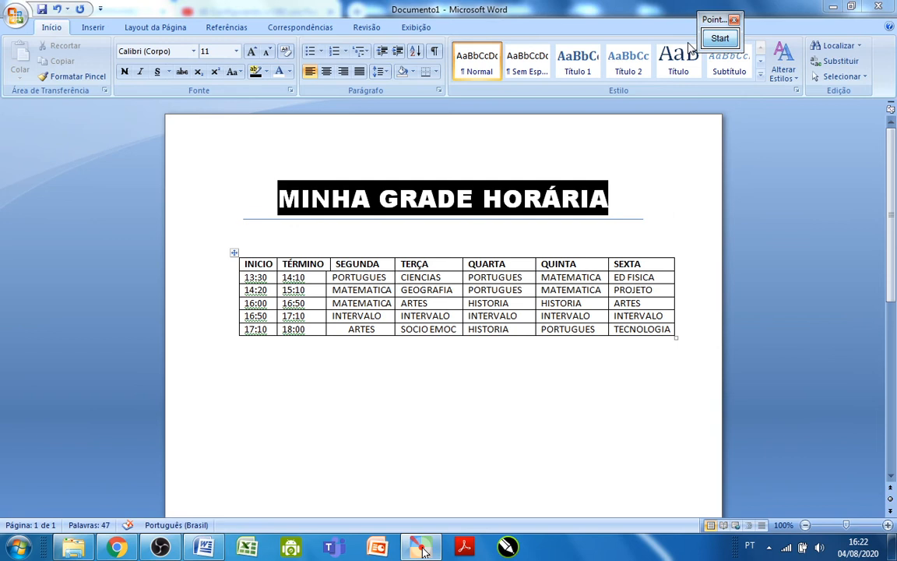
Choose the desktop image 09b666aa2c0ed83bafc8080a809d22bc (1) as the source for a custom picture watermark.
left_click(158, 28)
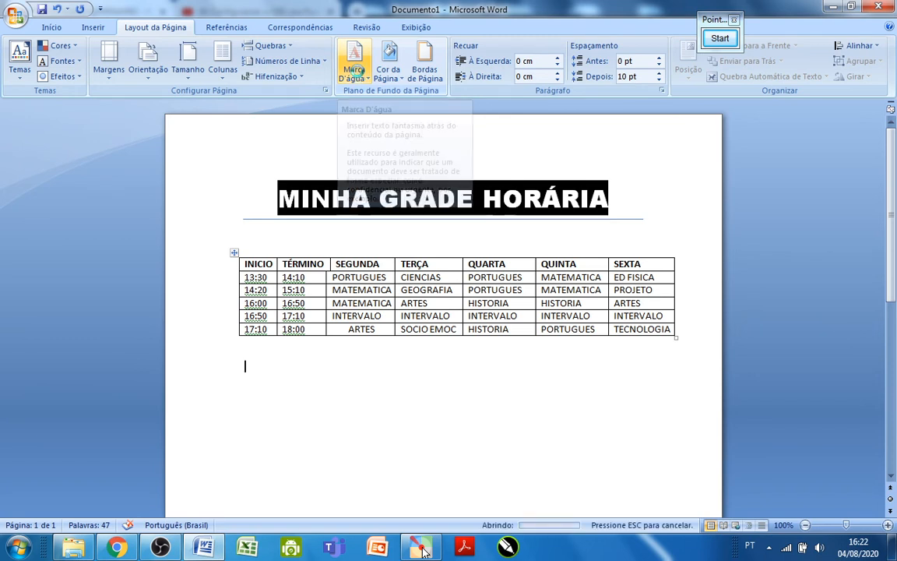
left_click(357, 74)
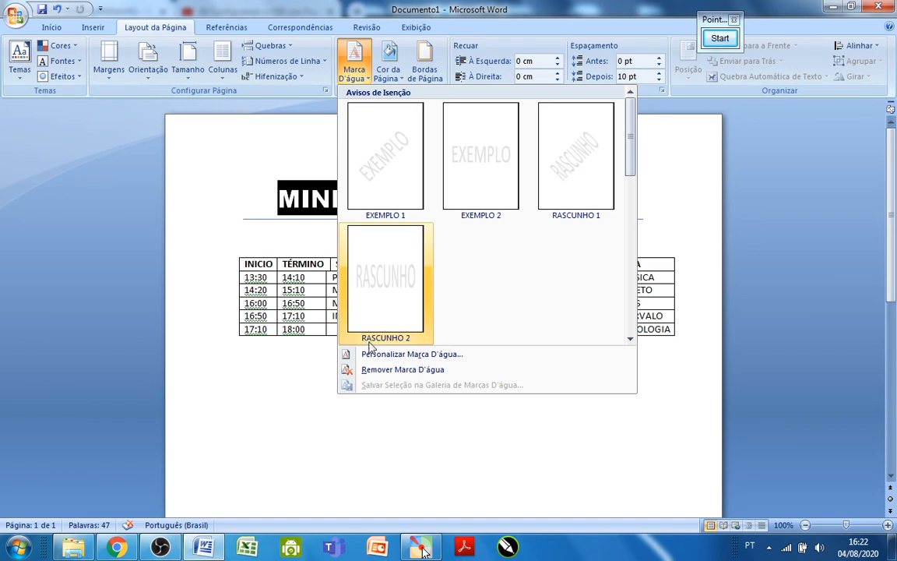
left_click(426, 355)
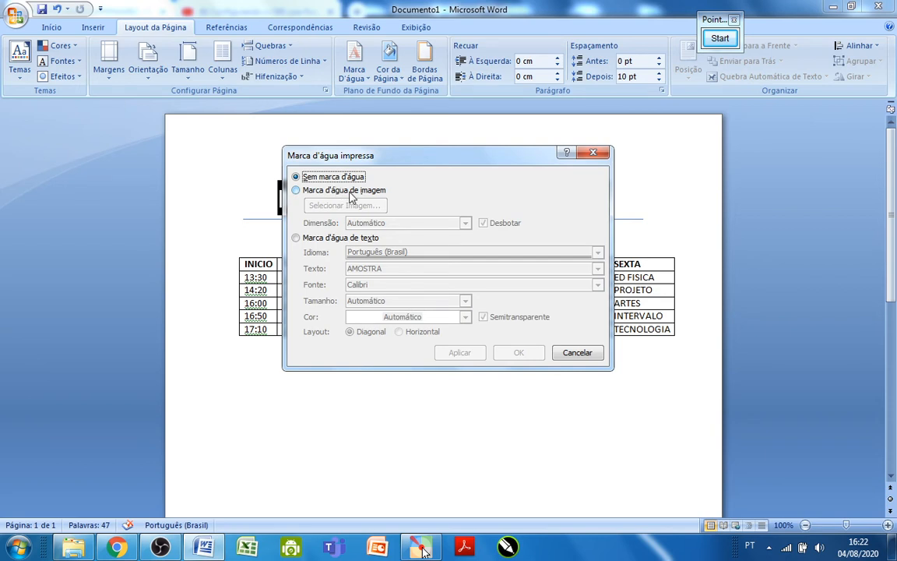
left_click(351, 197)
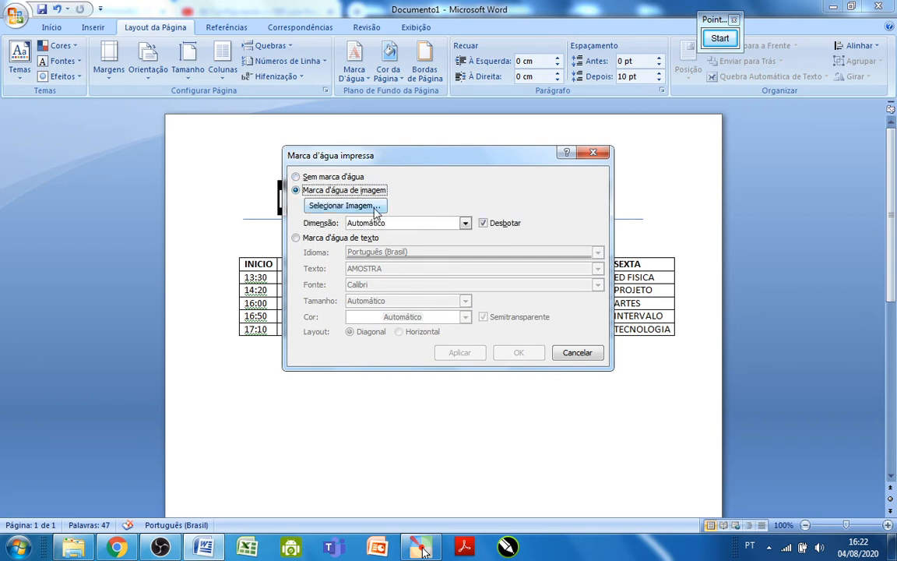
left_click(360, 207)
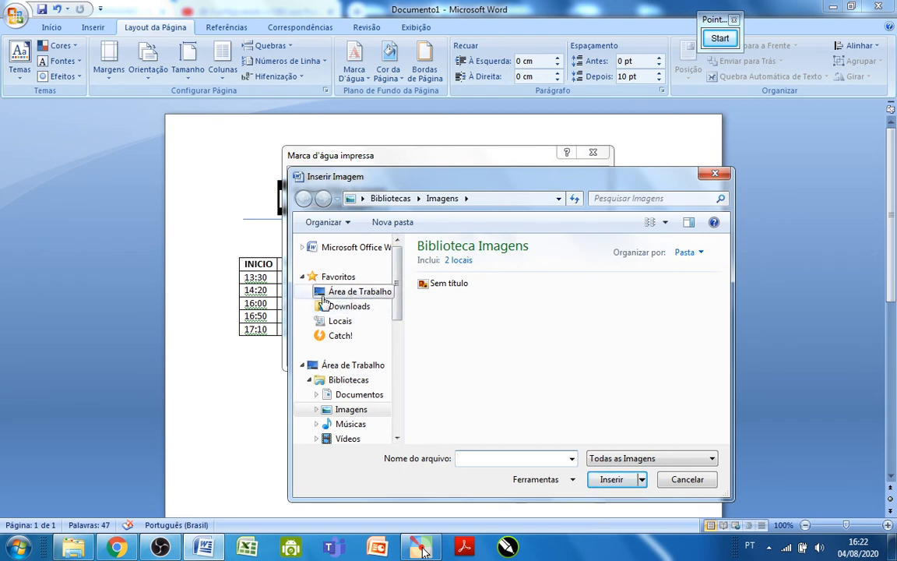
left_click(350, 294)
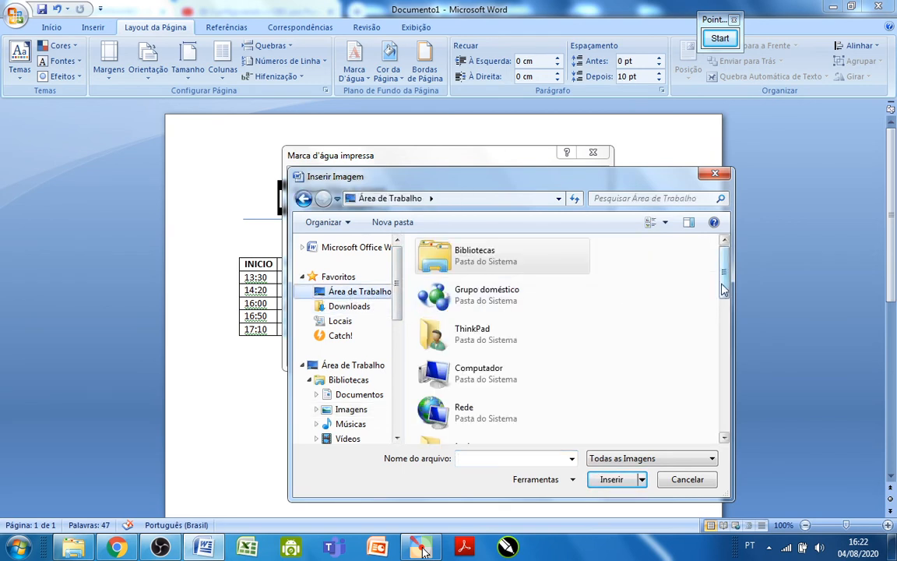
left_click_drag(725, 289, 723, 413)
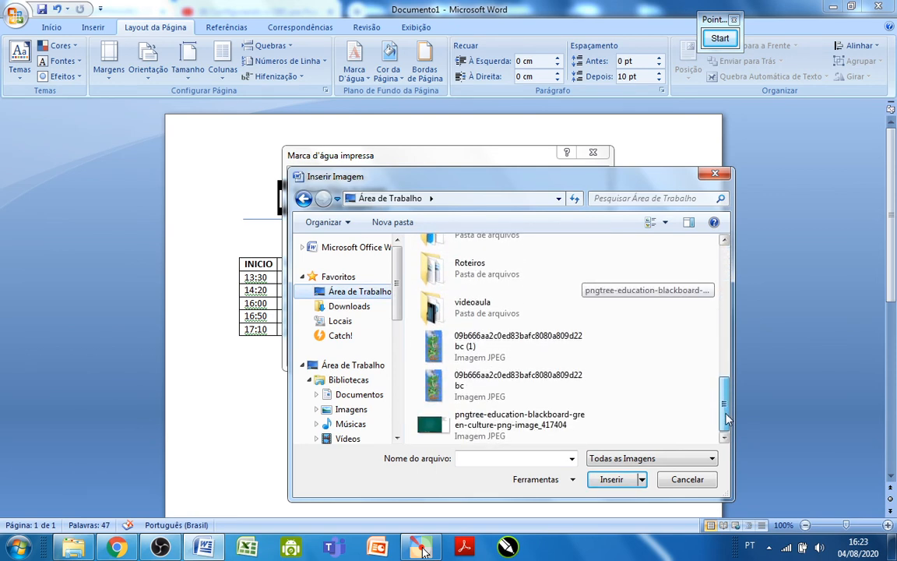
left_click(493, 347)
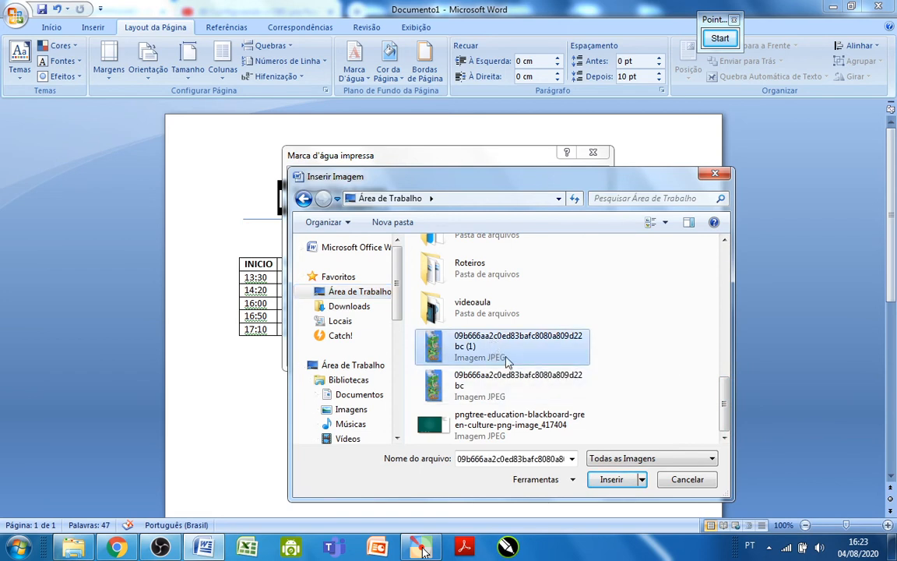
left_click(613, 480)
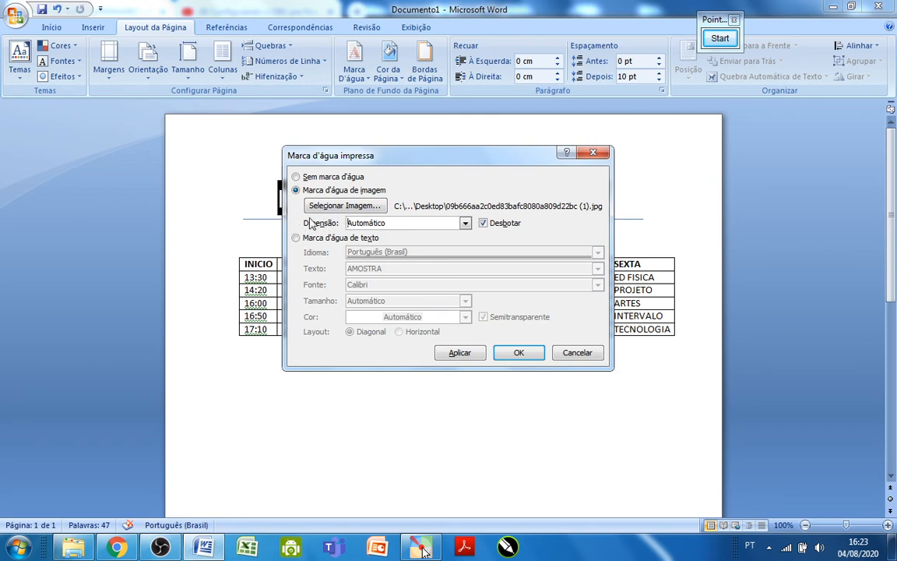
Set the picture watermark's scale to 100% and apply it to the page.
left_click(465, 224)
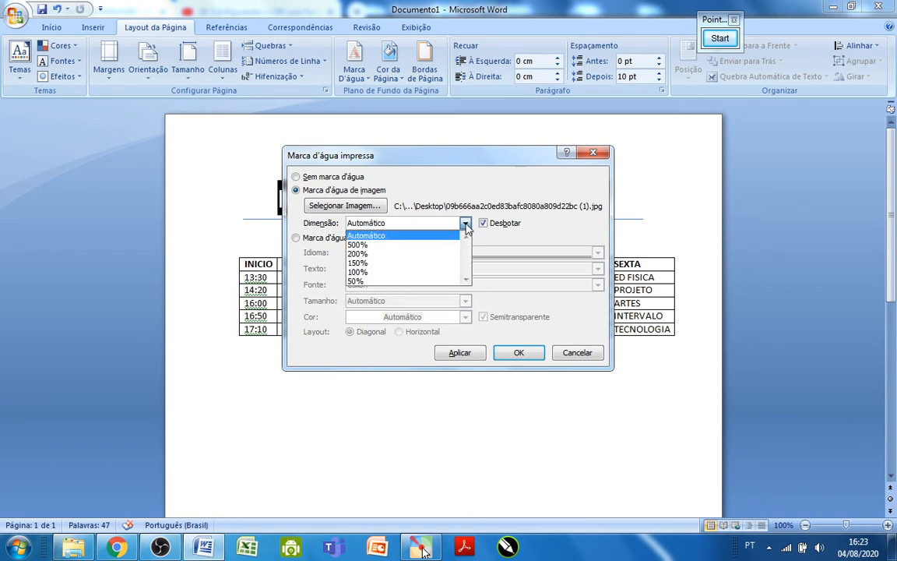
left_click(426, 273)
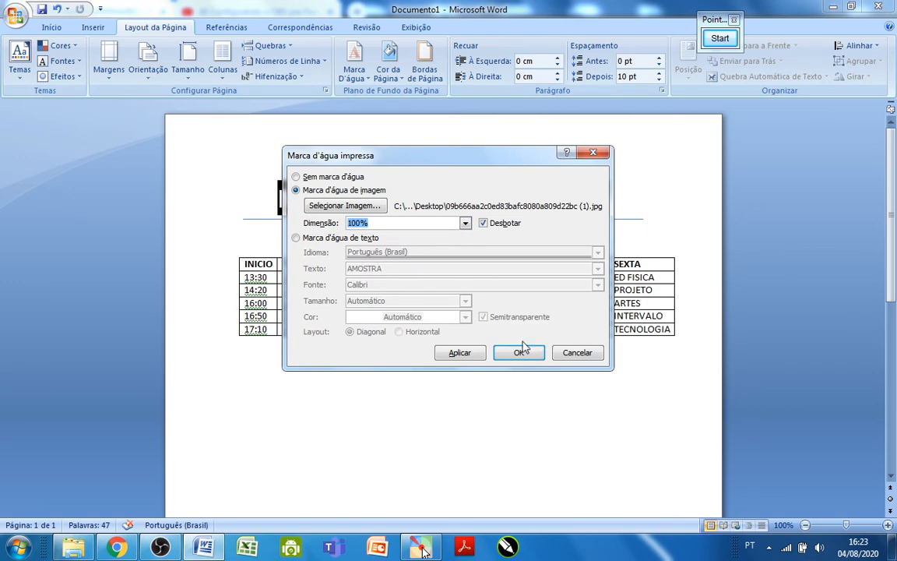
left_click(461, 353)
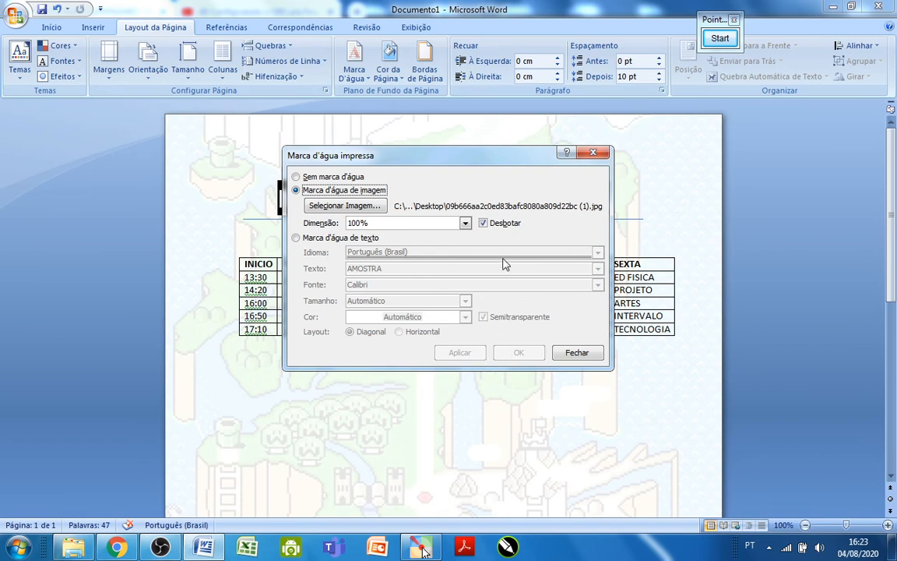
Turn off the Desbotar washout effect on the picture watermark, apply the change and close the watermark settings.
left_click_drag(419, 163, 487, 264)
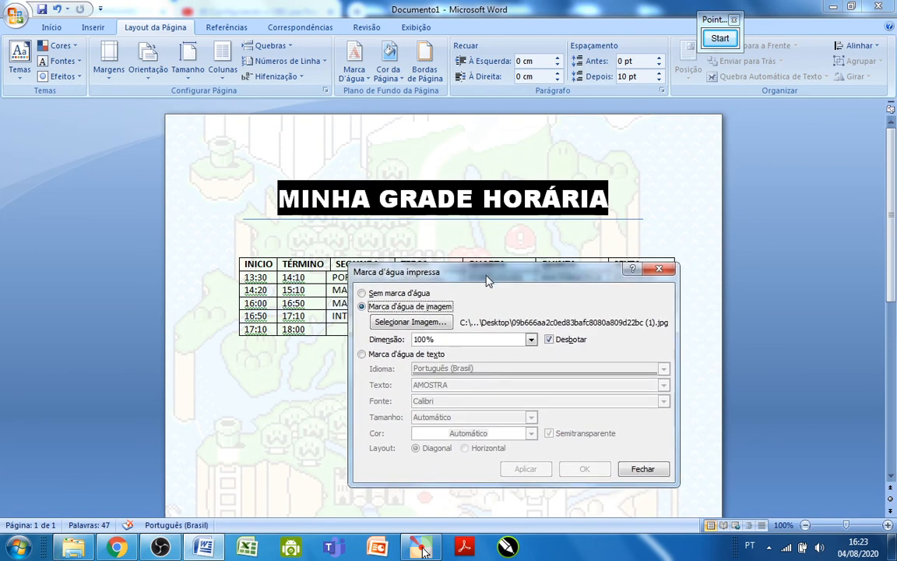
left_click(548, 333)
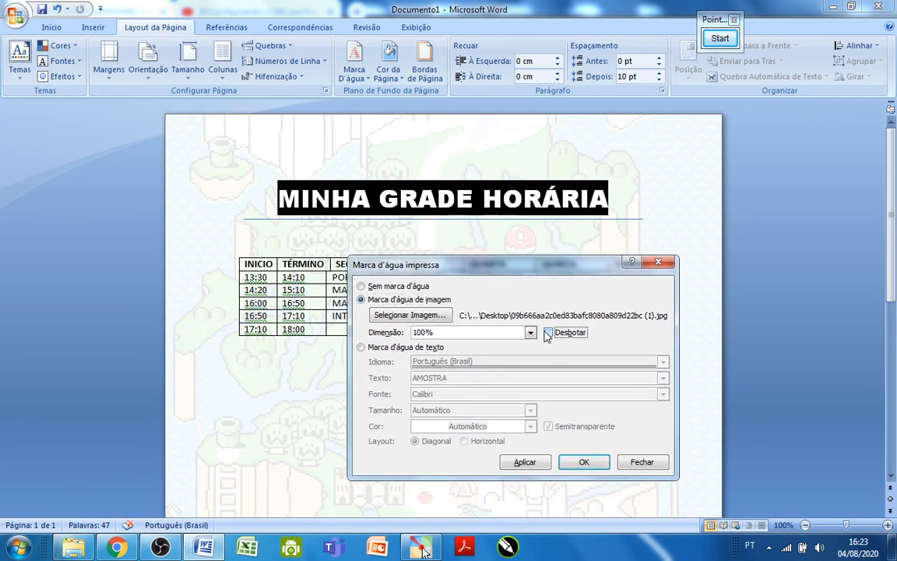
left_click(525, 463)
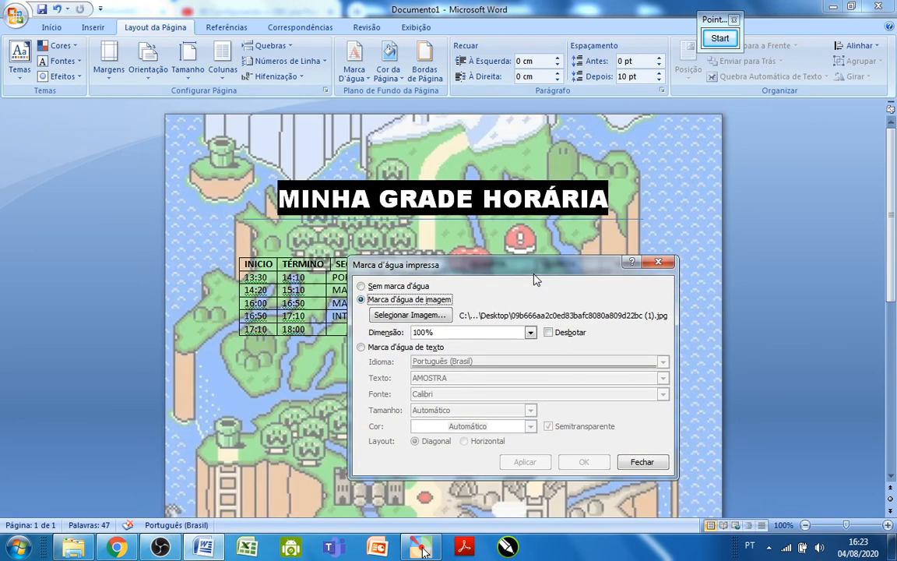
left_click_drag(527, 269, 502, 247)
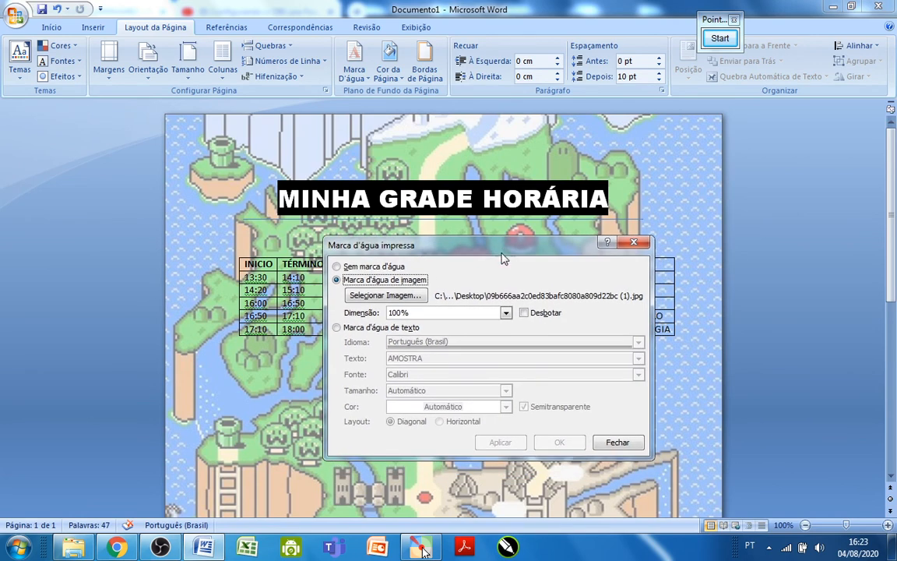
left_click(525, 313)
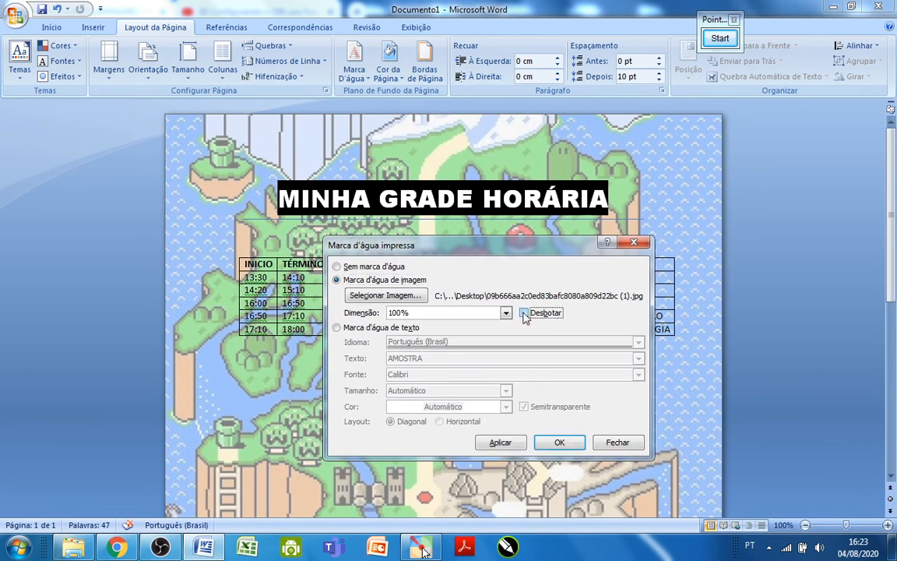
left_click(524, 313)
left_click(548, 446)
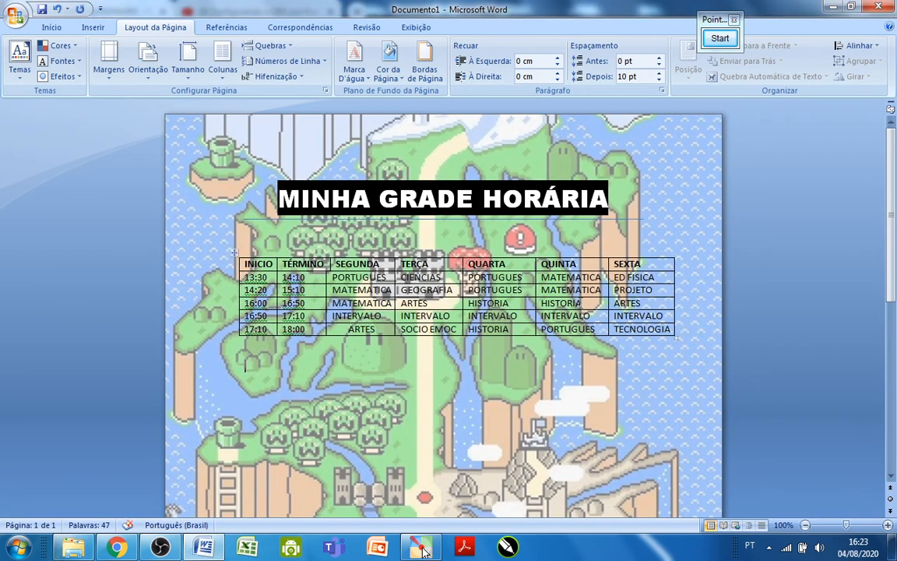
scroll(422, 552, "down", 10)
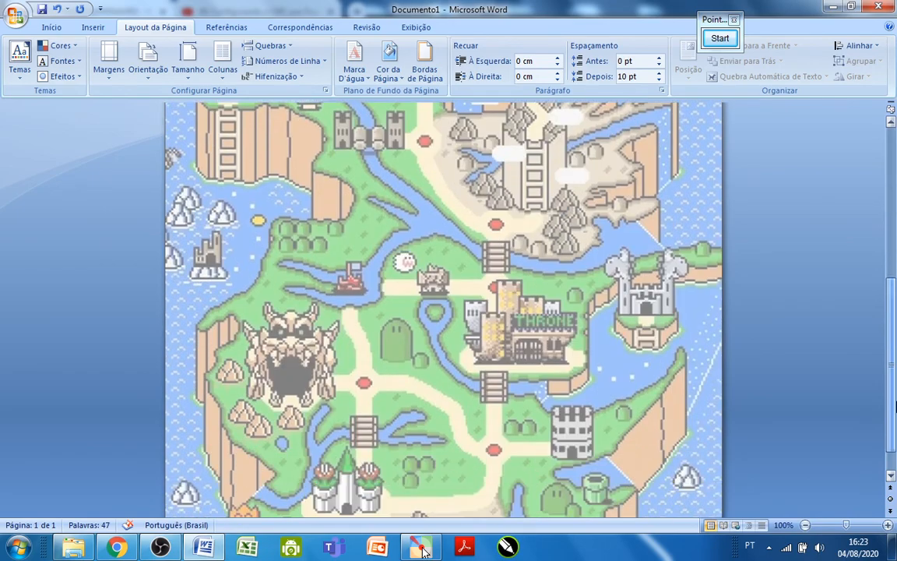
left_click_drag(895, 402, 893, 216)
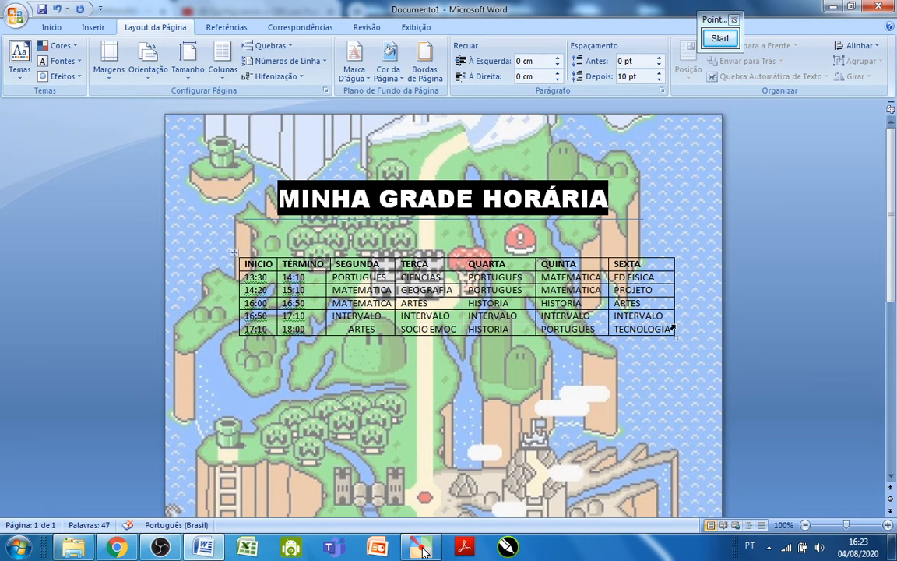
double_click(246, 263)
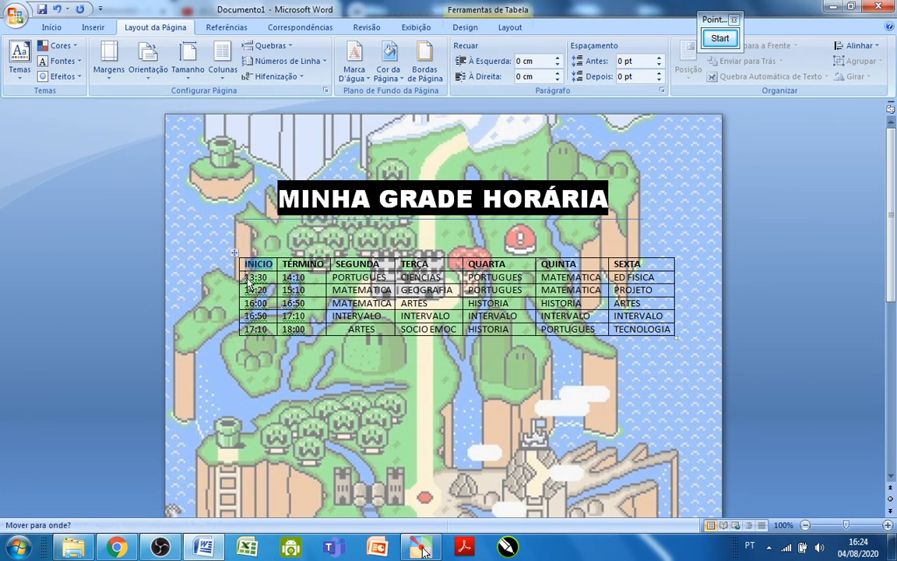
left_click_drag(255, 273, 546, 295)
left_click_drag(606, 323, 628, 327)
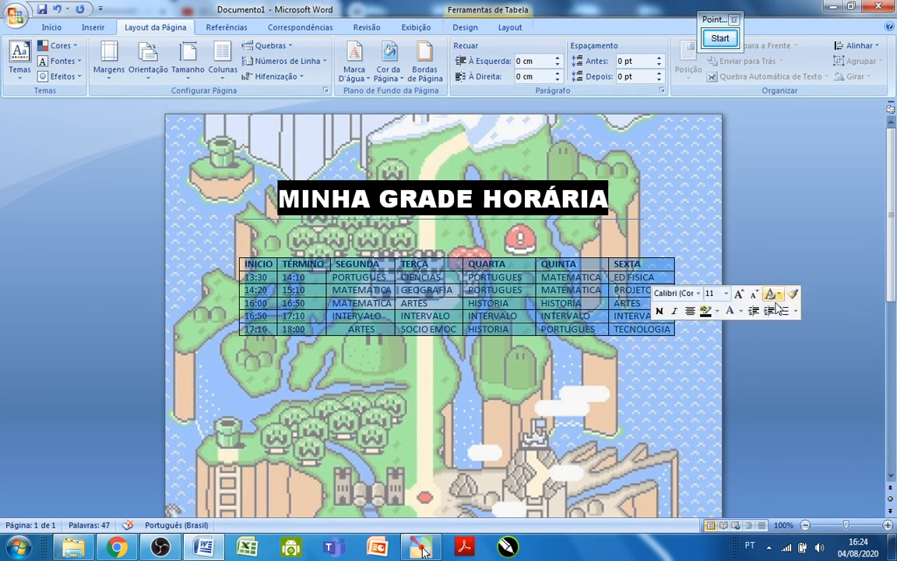
left_click(721, 39)
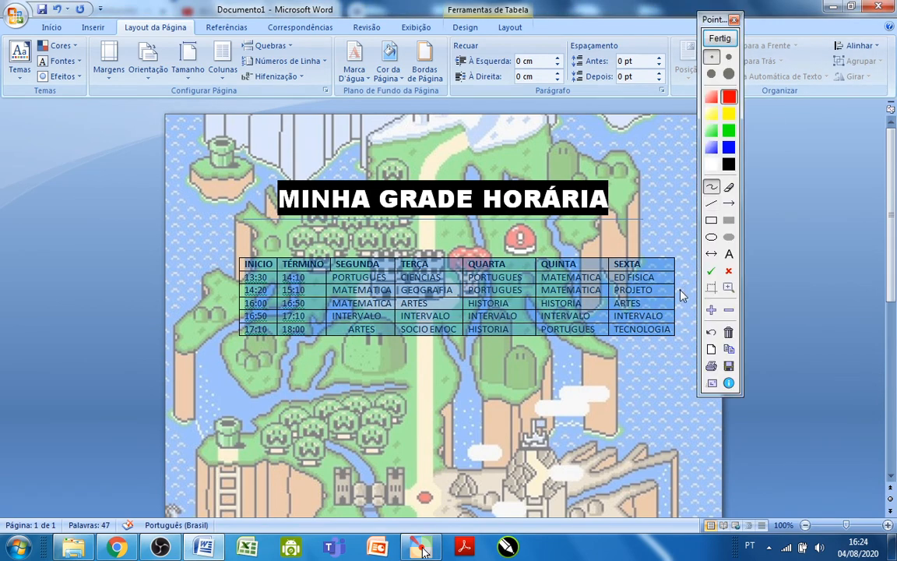
scroll(596, 224, "up", 1)
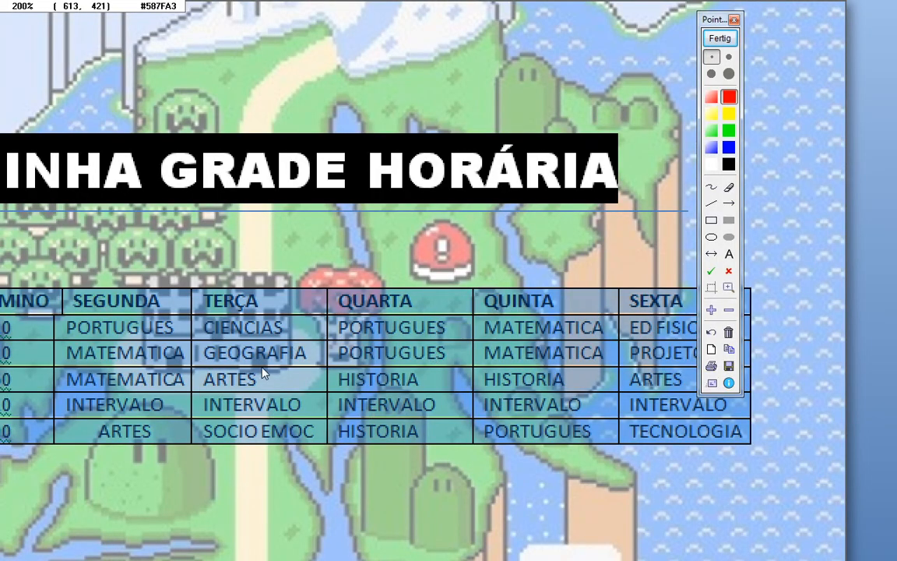
scroll(276, 356, "down", 1)
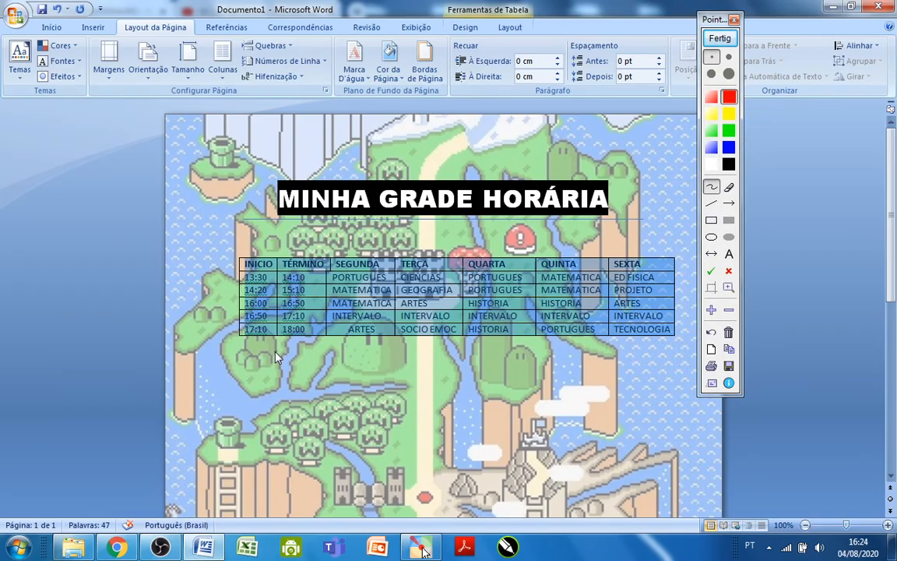
left_click(720, 38)
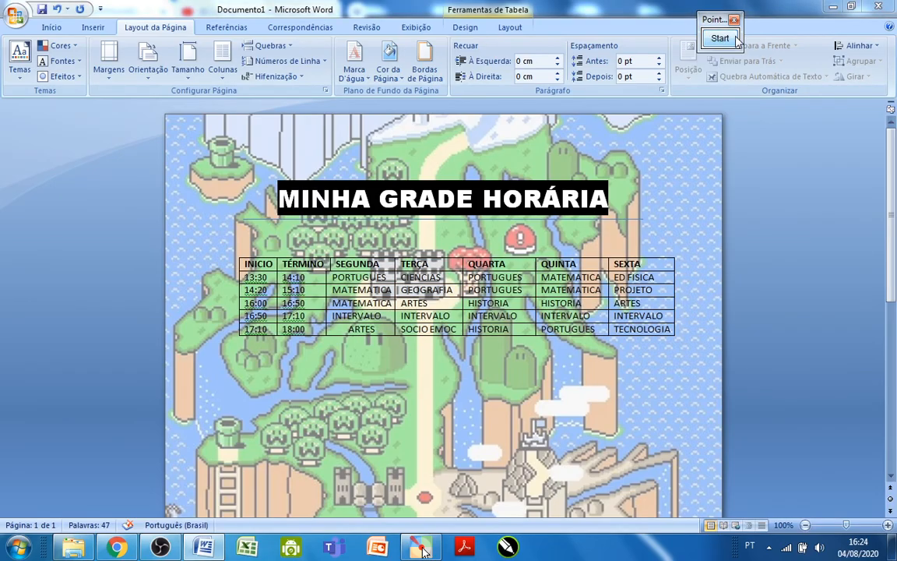
Shade the entire timetable table with black from the theme colors, and deselect the table.
left_click(234, 252)
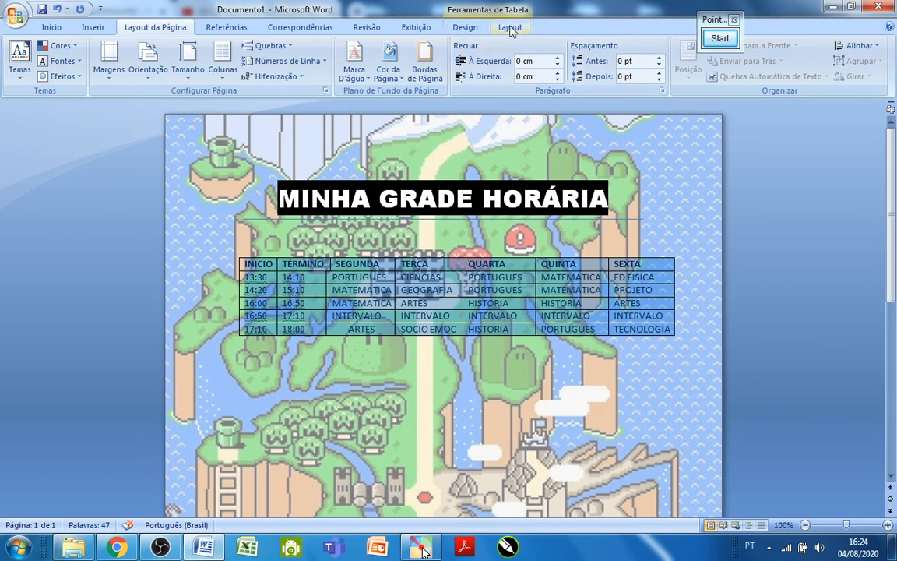
left_click(468, 29)
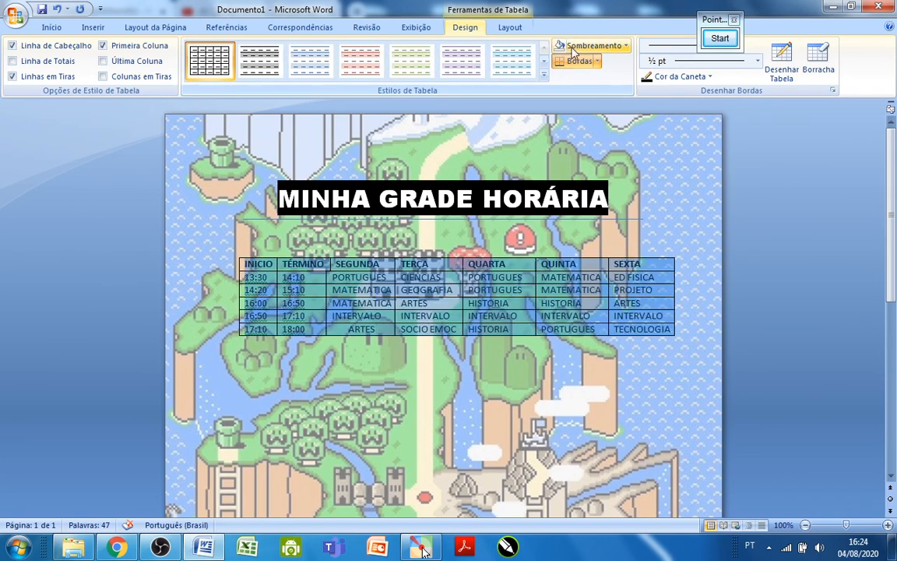
left_click(624, 46)
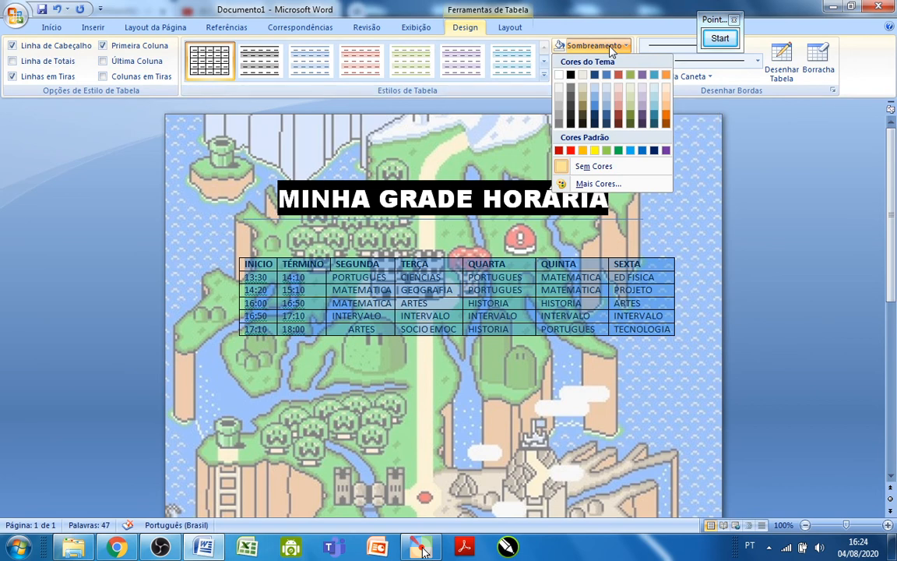
left_click(569, 76)
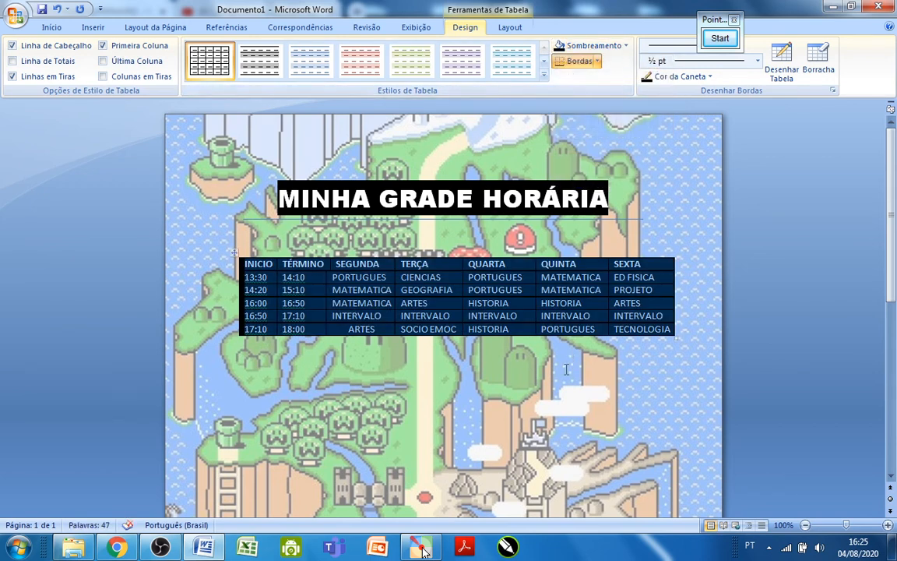
left_click(519, 339)
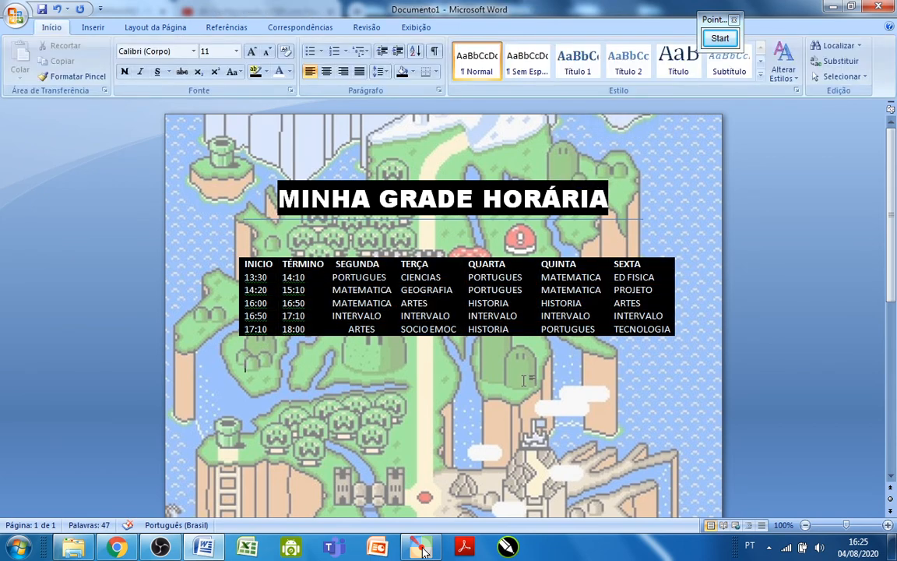
Shade the table's header row, from INICIO to SEXTA, with white from the theme colors.
left_click(245, 265)
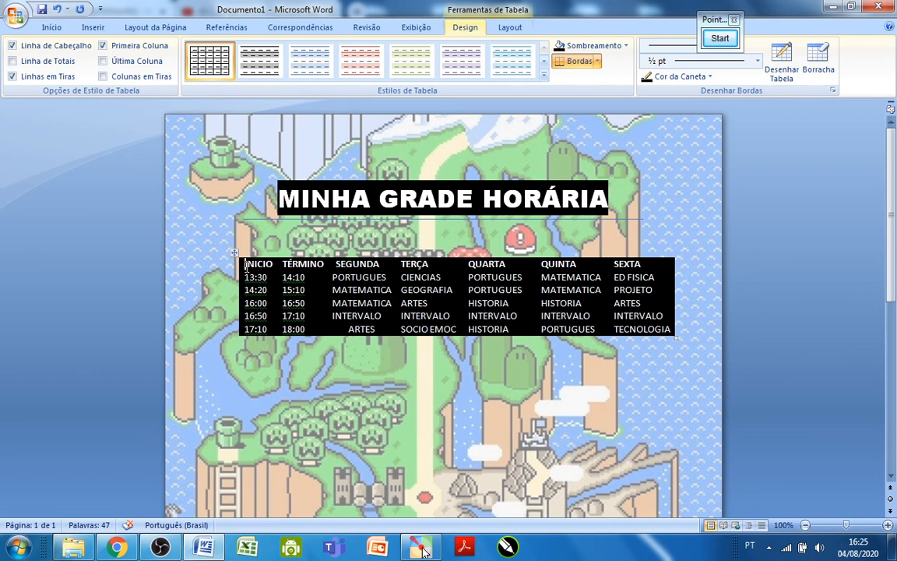
left_click_drag(244, 265, 656, 267)
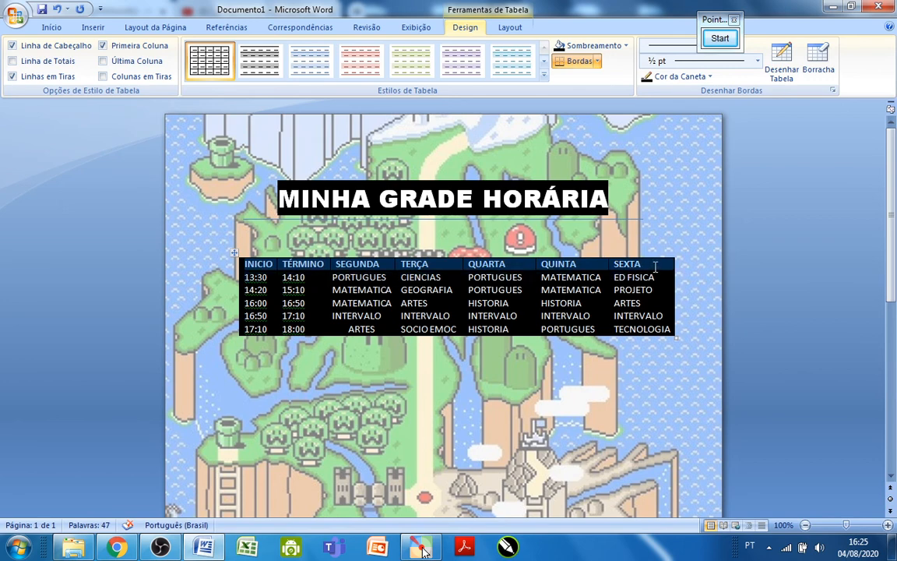
left_click(627, 46)
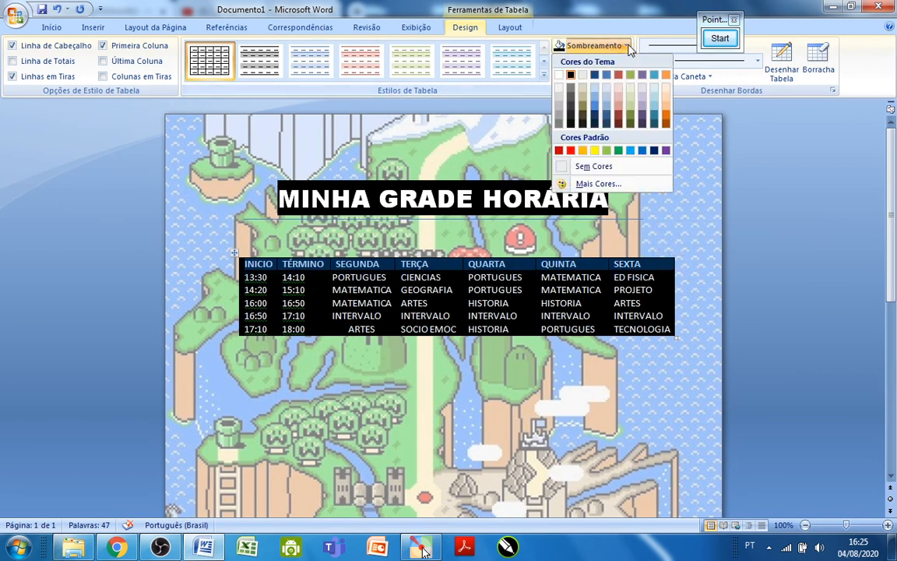
left_click(558, 75)
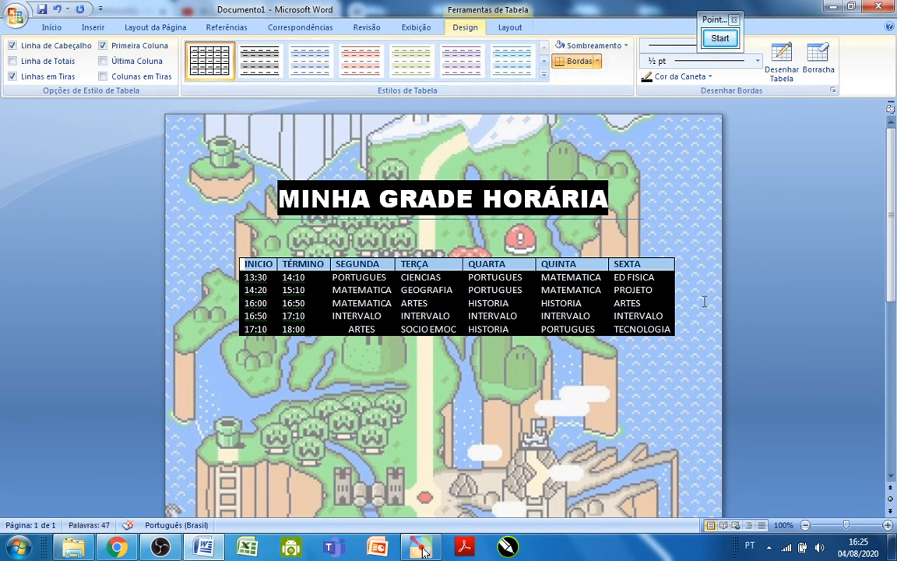
left_click(635, 271)
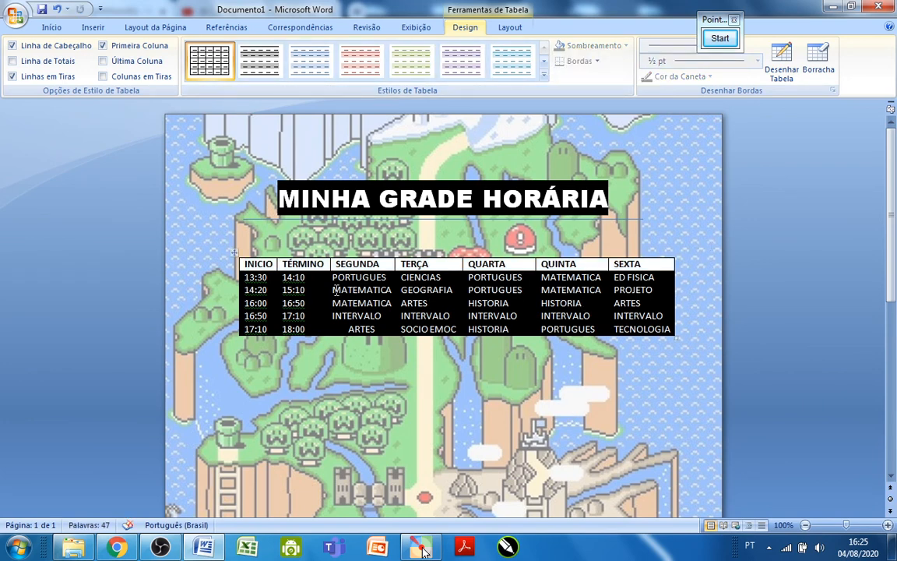
Change the font color of the header row text, from INICIO to SEXTA, to the standard red (Vermelho), and deselect the row.
left_click(644, 264)
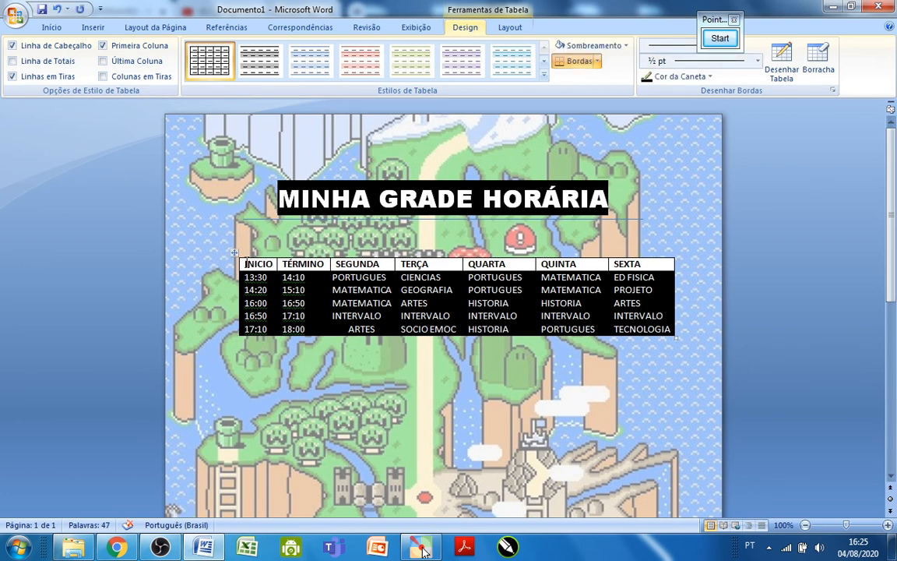
left_click_drag(246, 264, 613, 266)
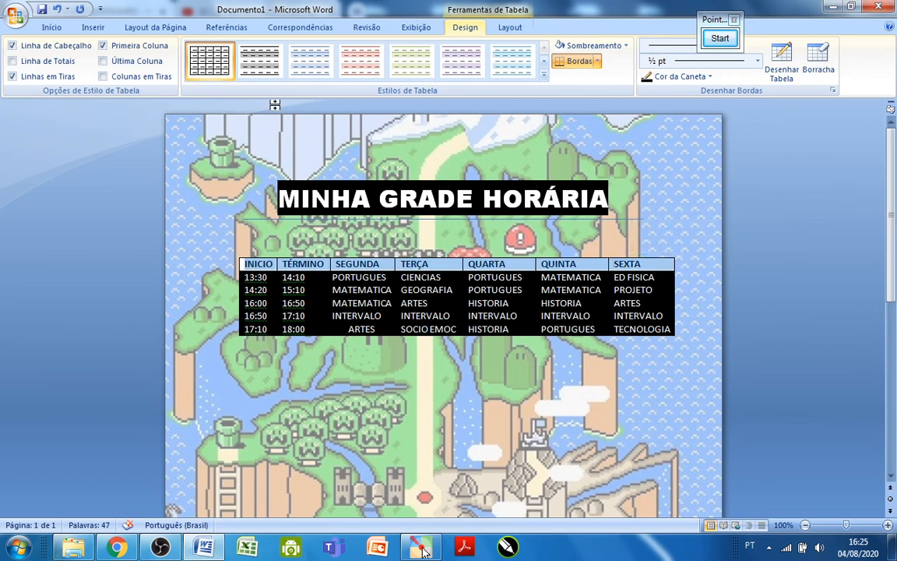
left_click(52, 27)
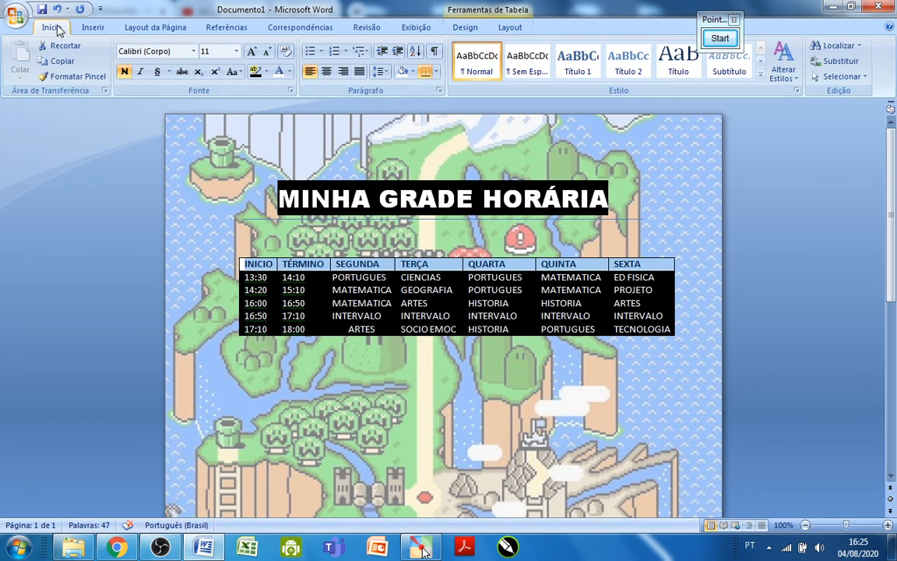
left_click(288, 72)
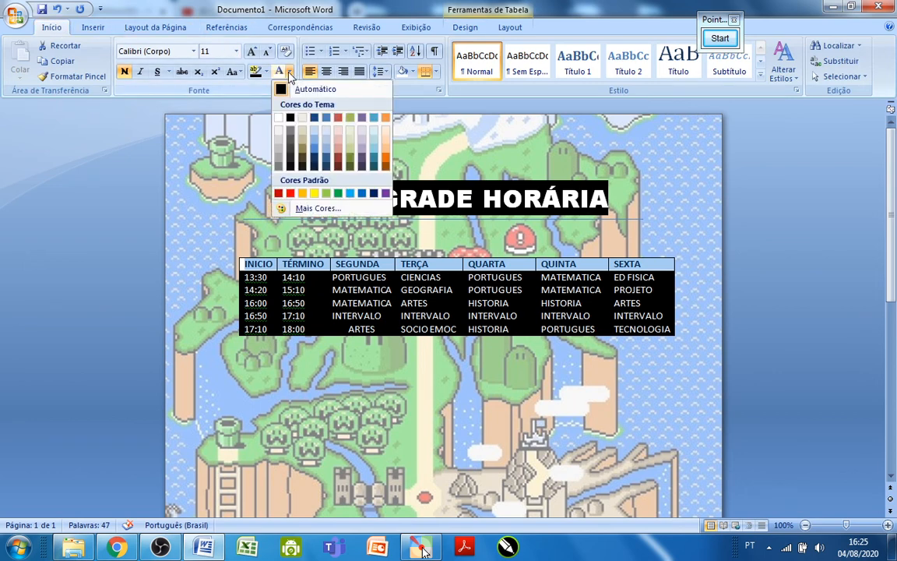
left_click(290, 195)
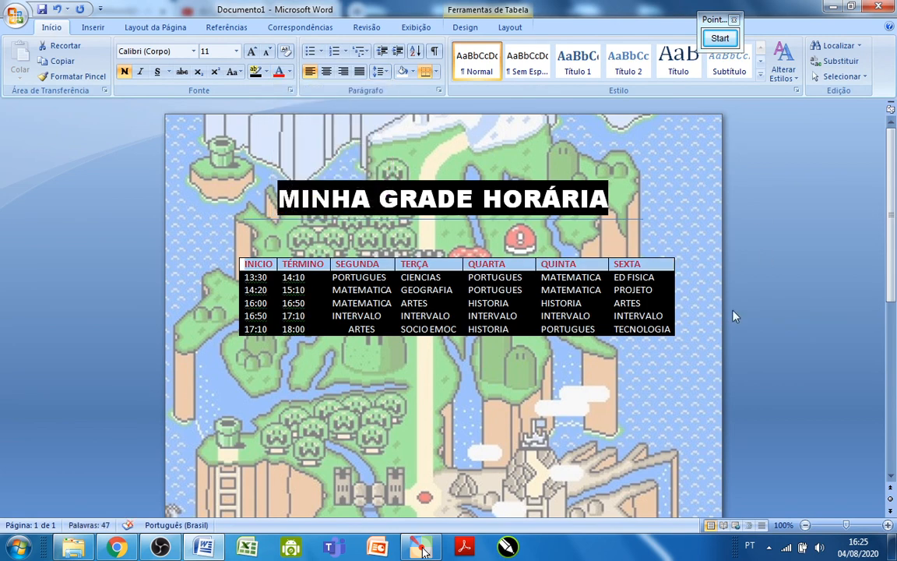
left_click(471, 386)
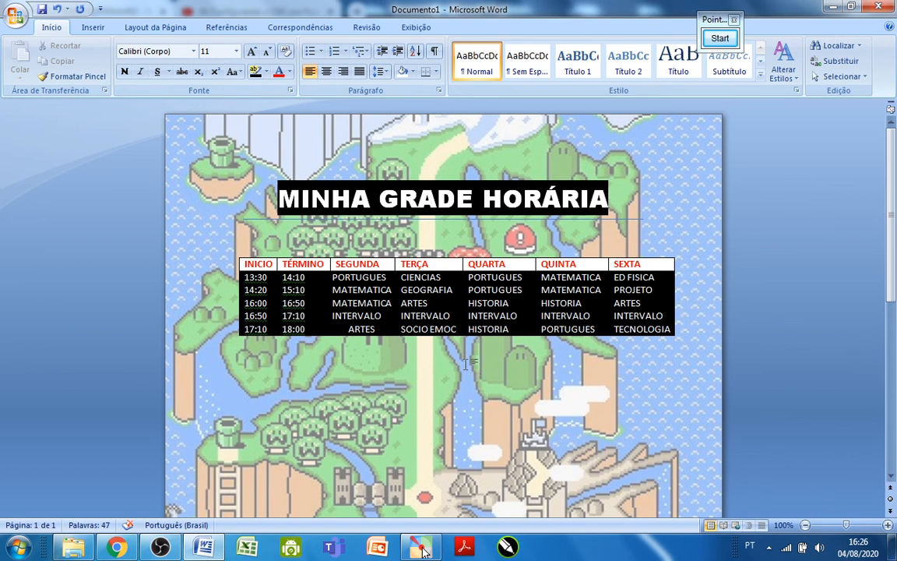
left_click(732, 37)
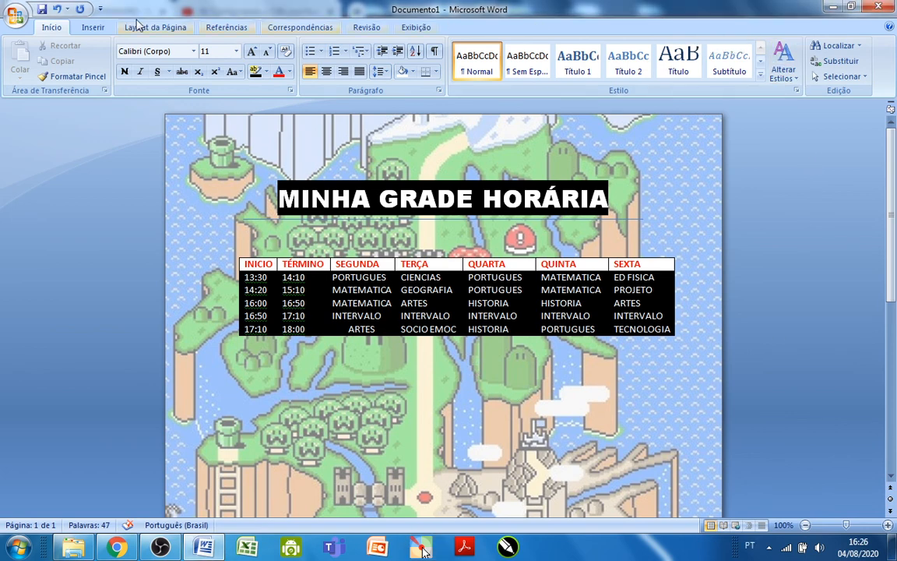
Start saving the document to the desktop (Área de Trabalho), choosing to save changes under a different name instead of replacing the existing file.
left_click(42, 9)
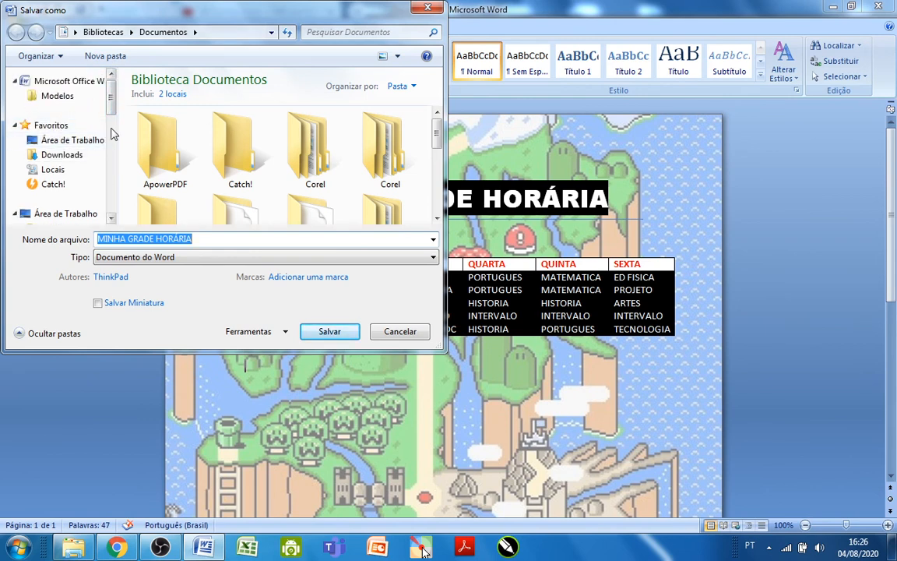
left_click(64, 143)
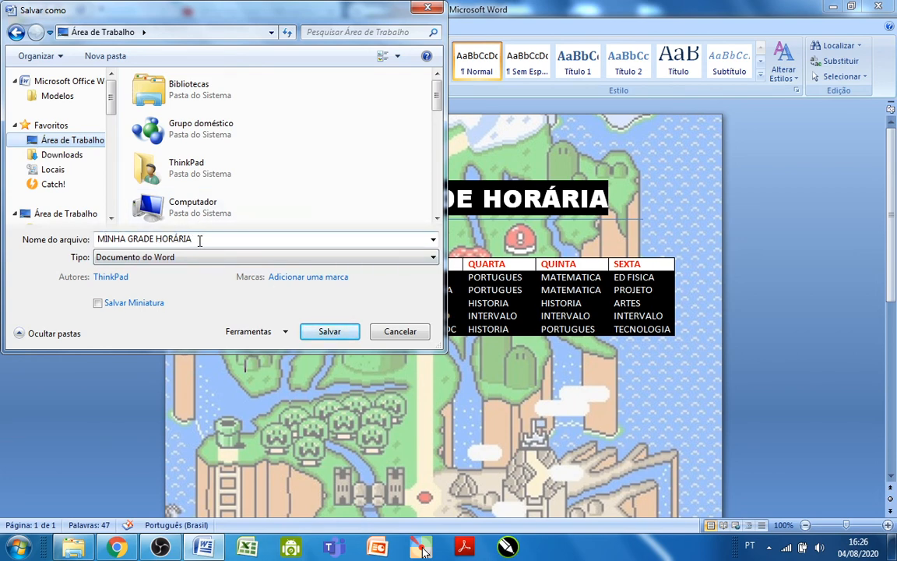
left_click(330, 332)
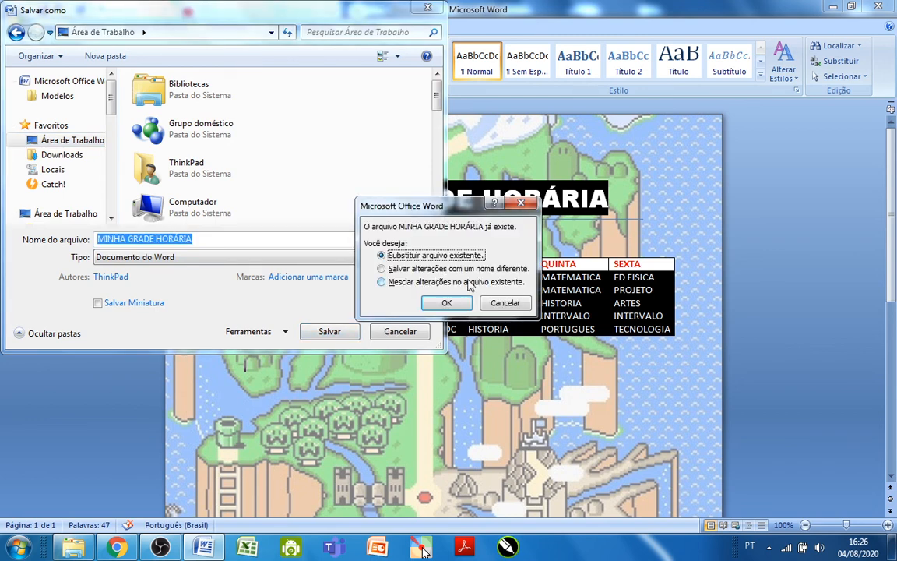
left_click(421, 268)
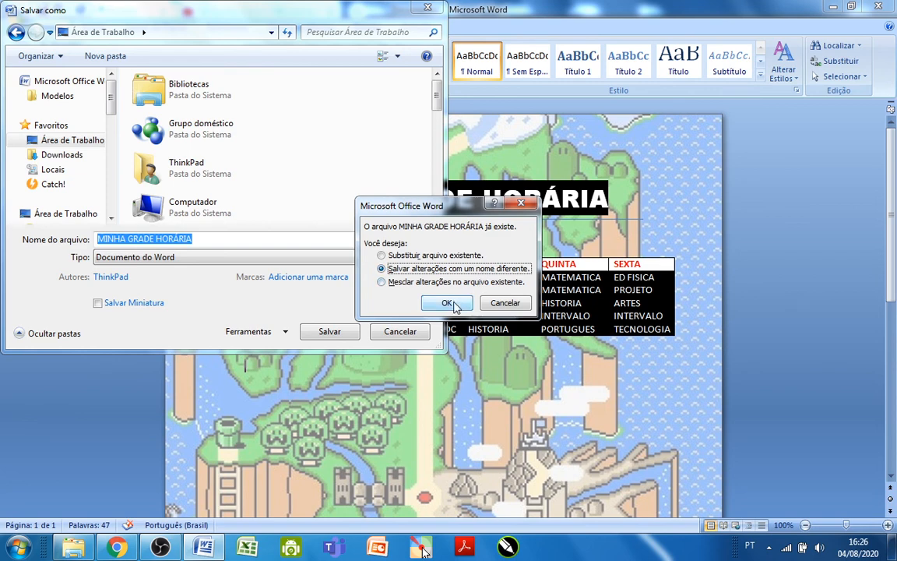
left_click(456, 305)
Try again to save as MINHA GRADE HORÁRIA with the different-name option, and cancel the last overwrite choice.
left_click(321, 331)
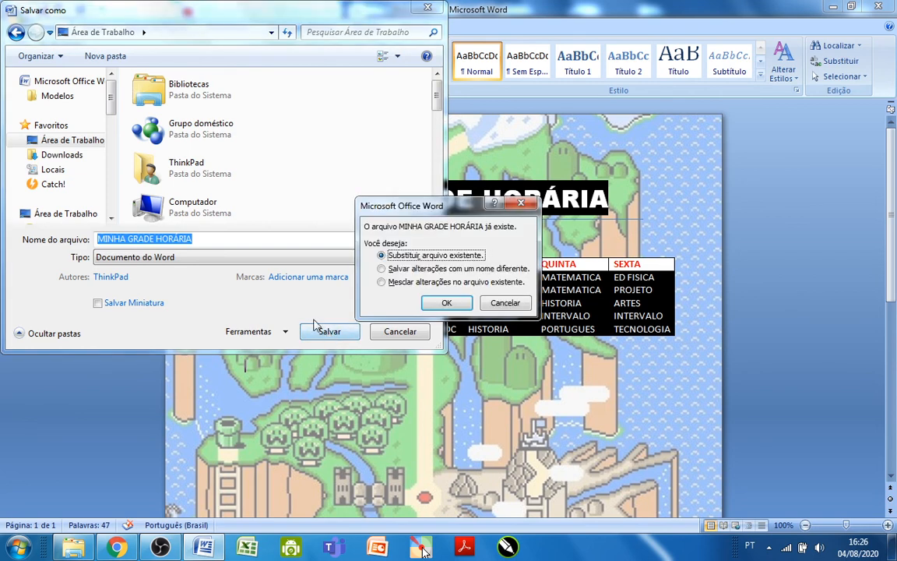
left_click(389, 268)
left_click(438, 305)
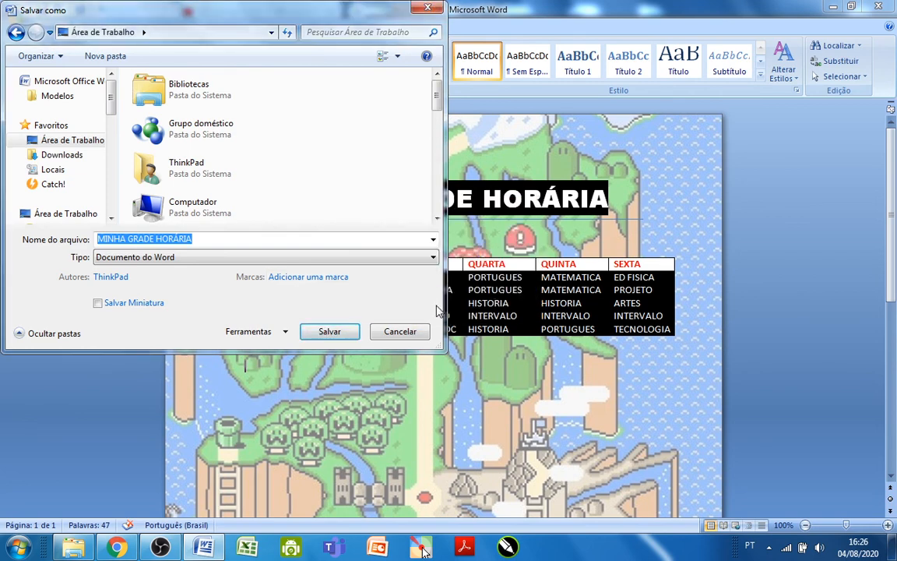
left_click(342, 332)
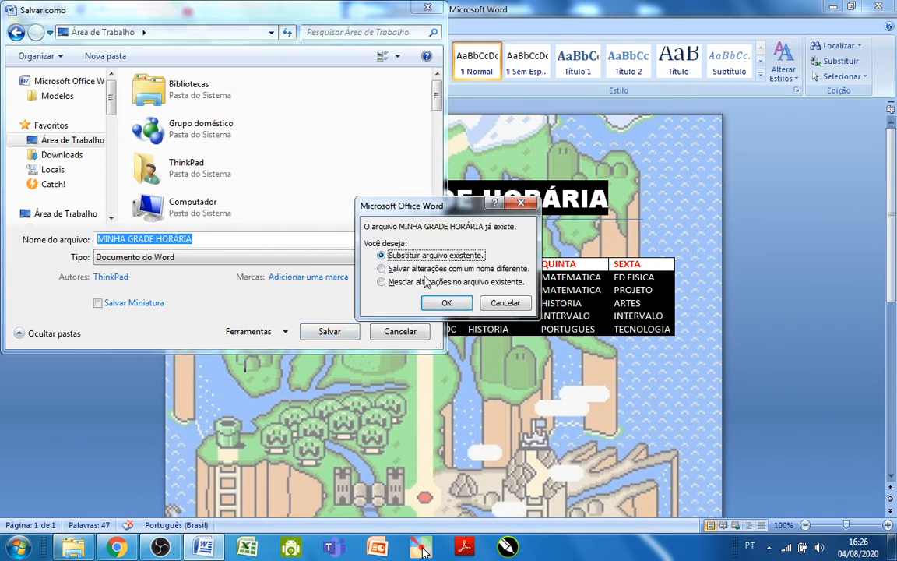
left_click(382, 268)
left_click(446, 303)
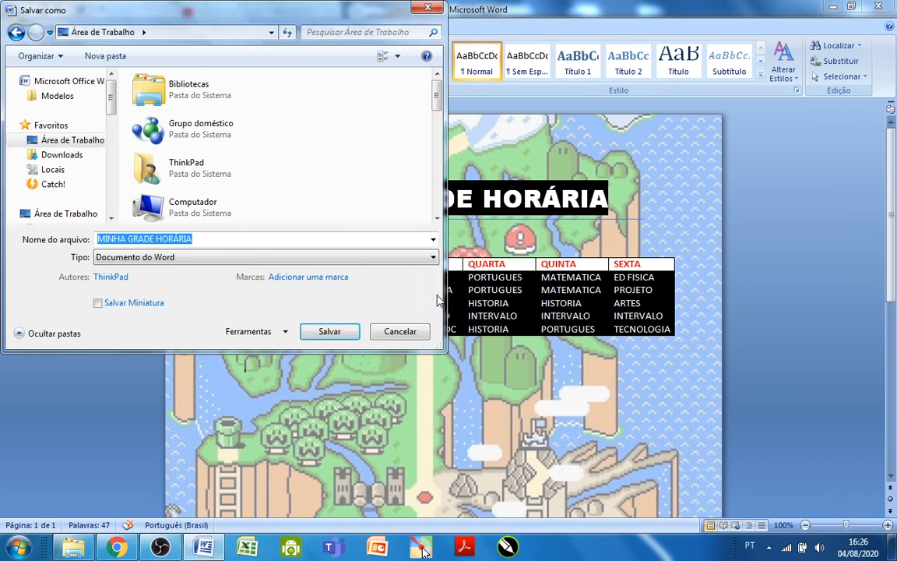
left_click(347, 333)
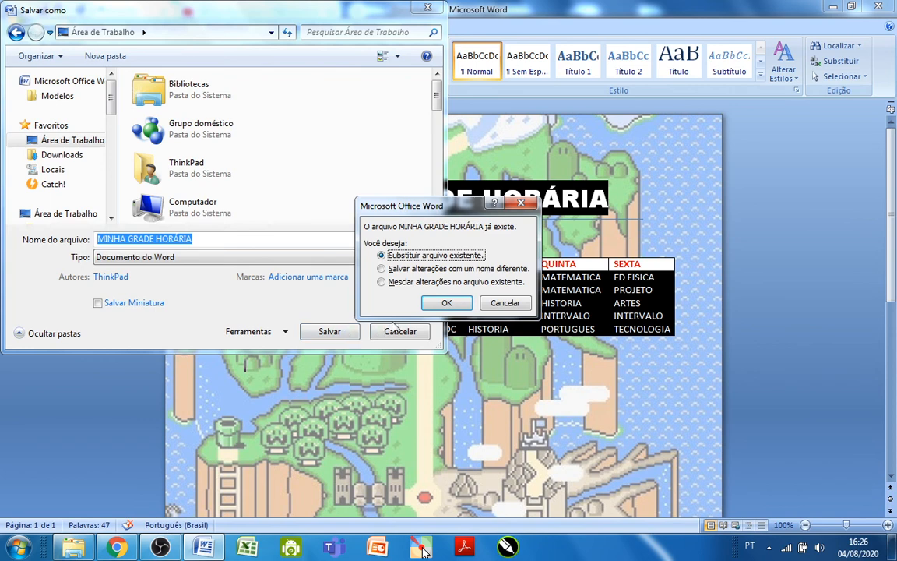
left_click(488, 307)
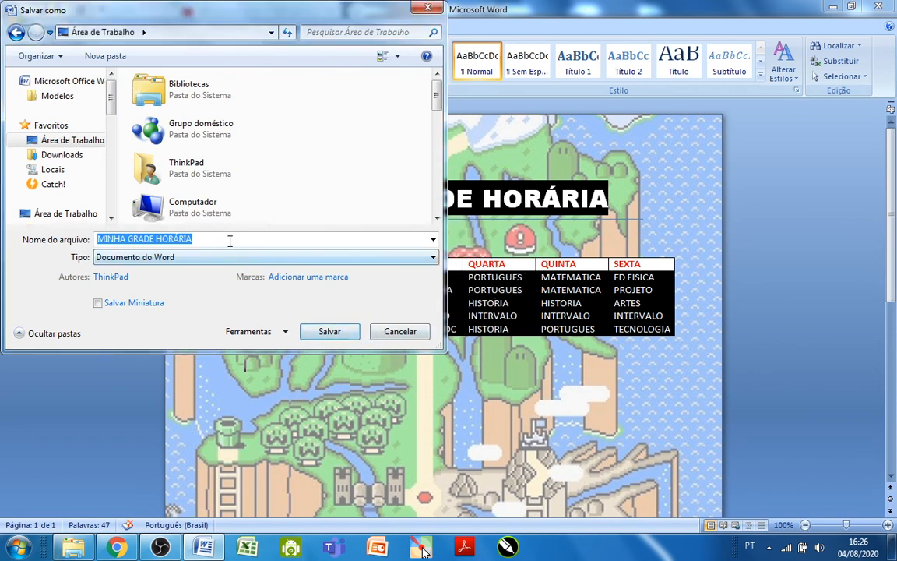
Name the file MINHA GRADE HORARIA followed by the owner's first name, and save it to the desktop as a Word document.
key("BackSpace")
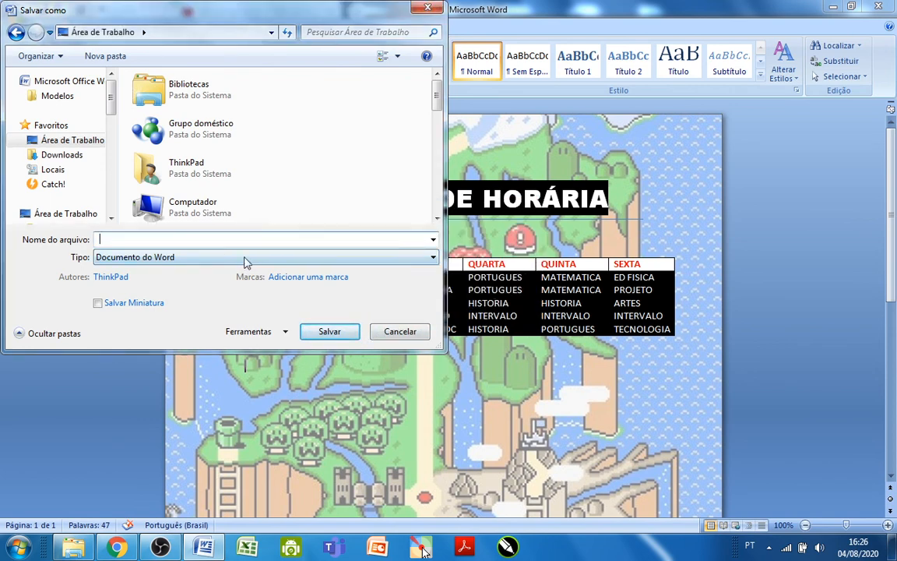
type("MINHA GRADE HORARIA")
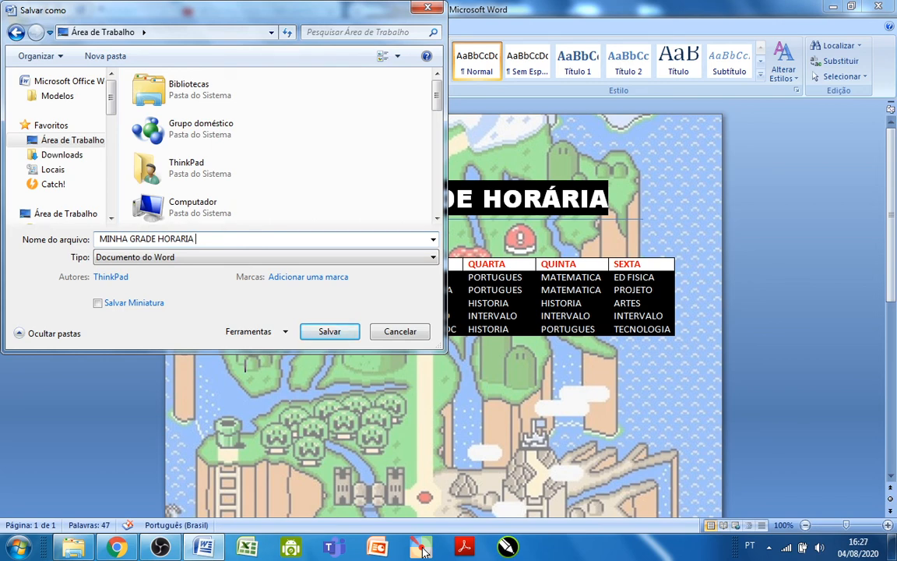
type(" R")
key("BackSpace")
type("TOM")
left_click(328, 331)
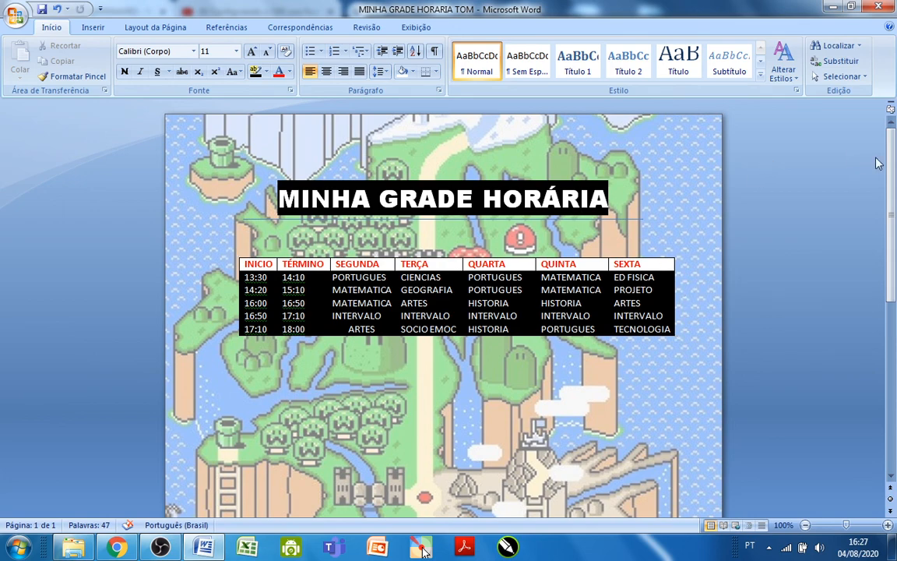
mouse_move(893, 156)
left_mouse_down()
mouse_move(895, 304)
mouse_move(896, 154)
left_mouse_up()
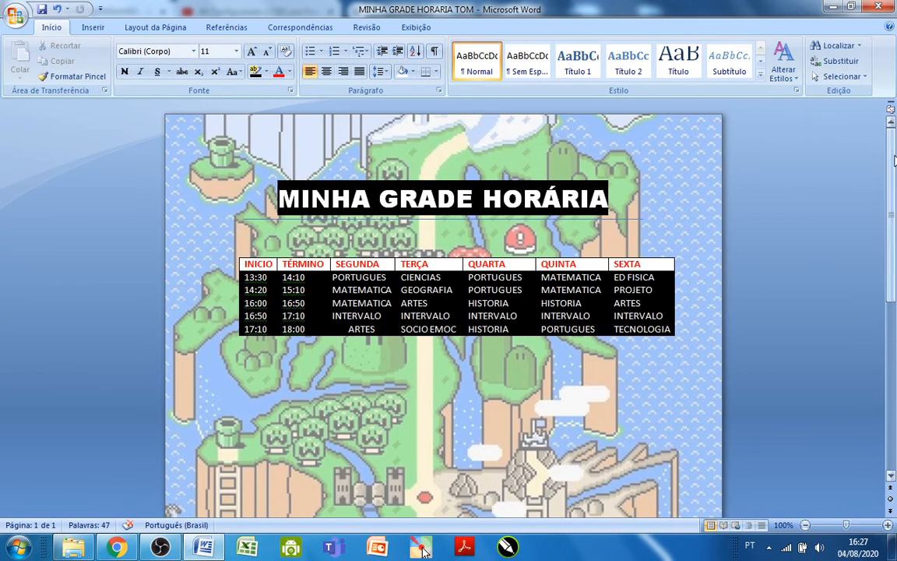
mouse_move(896, 154)
left_mouse_down()
mouse_move(896, 198)
mouse_move(895, 156)
left_mouse_up()
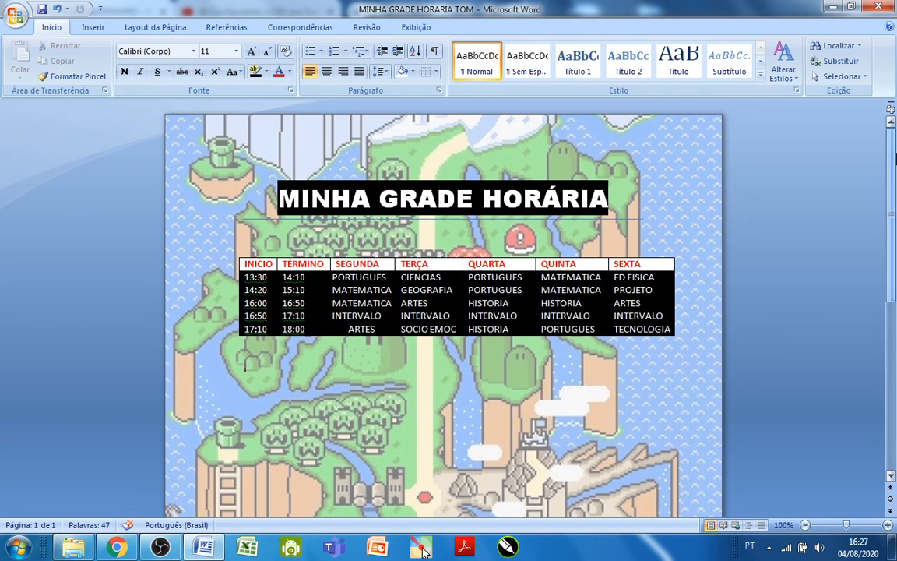